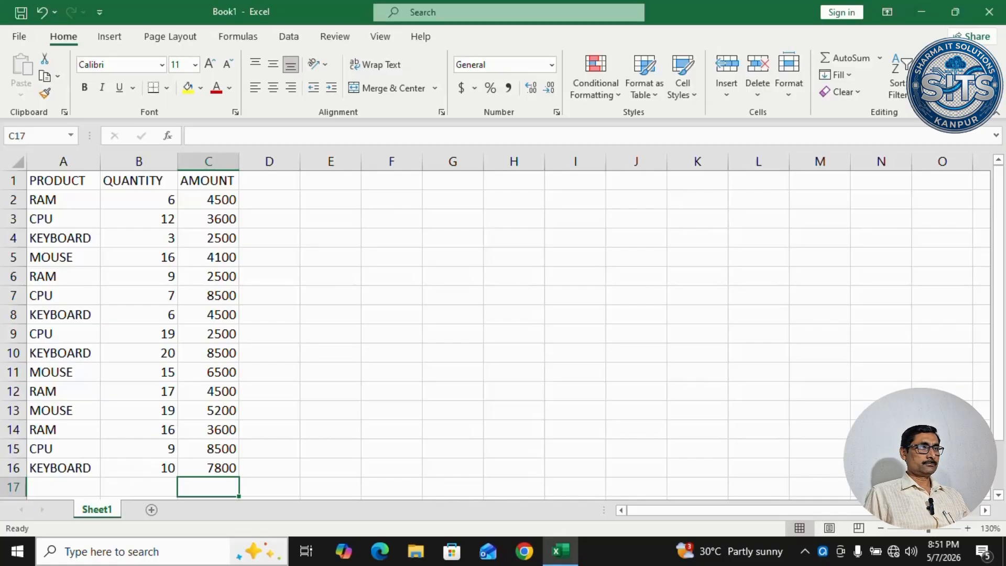
Step: Enter the labels PRODUCT in E1 and AMOUNT in E2, widening column E slightly to fit them
{"action": "left_click", "coordinate": [320, 183]}
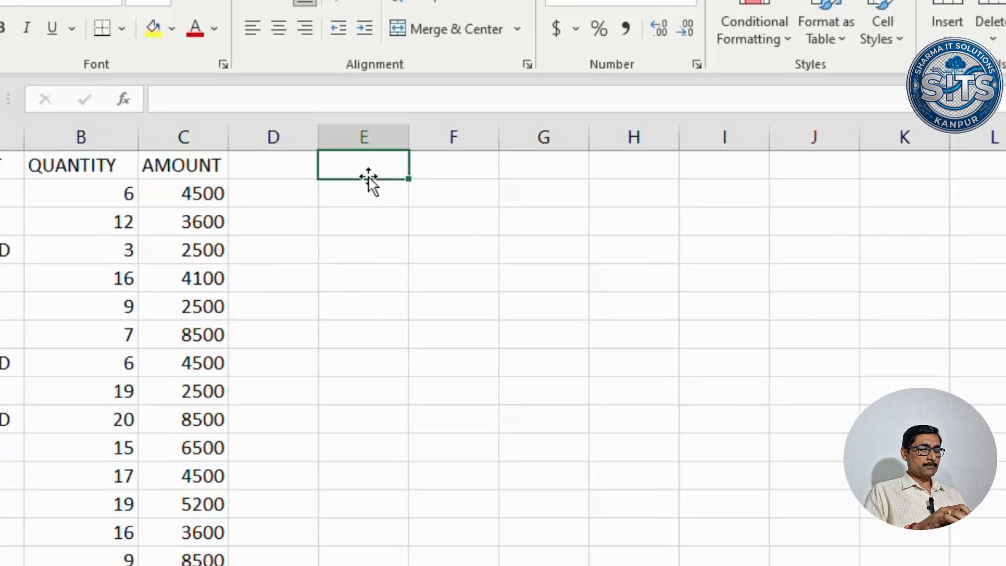
{"action": "type", "text": "PRODUCT"}
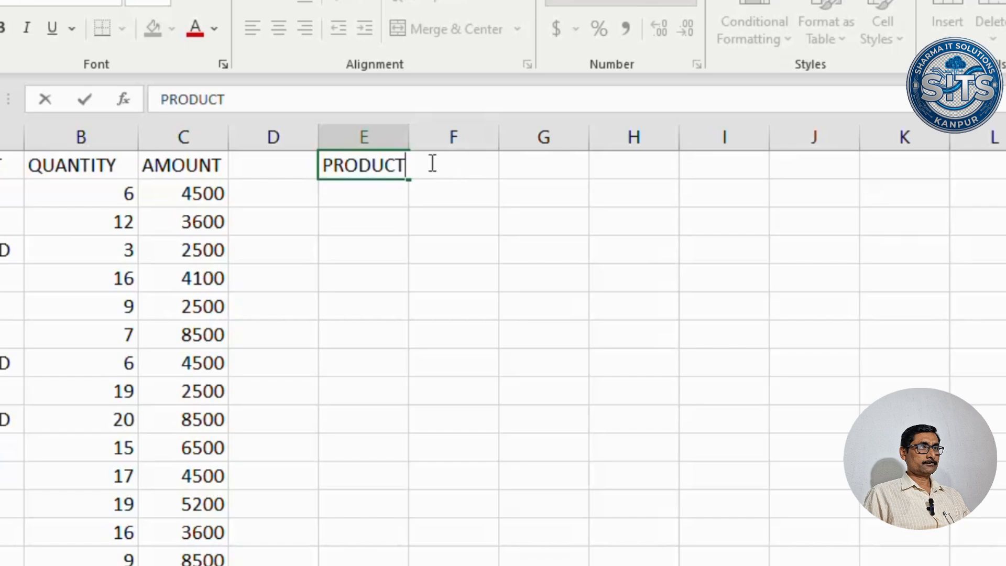
{"action": "left_click", "coordinate": [386, 192]}
{"action": "left_click", "coordinate": [436, 170]}
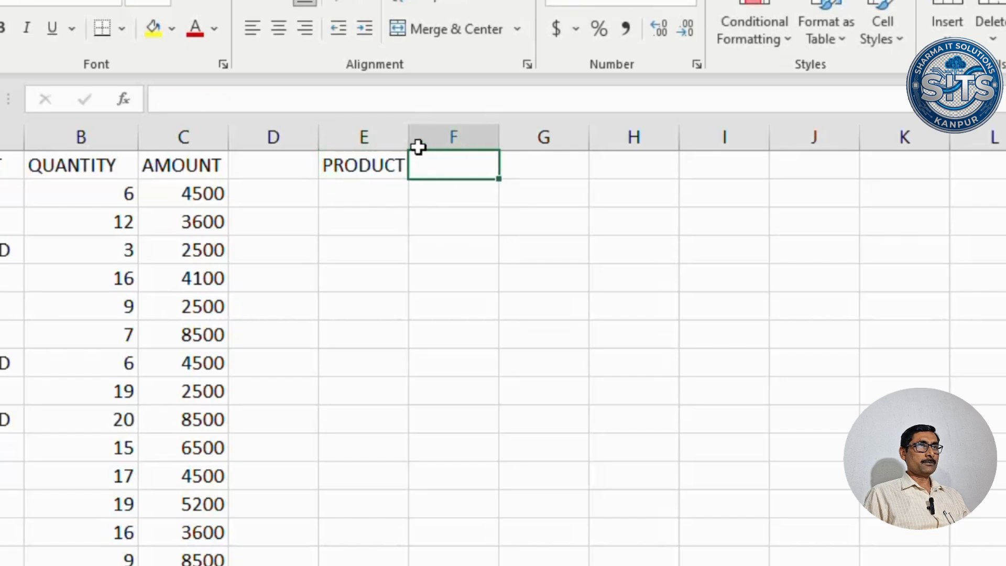
{"action": "left_click_drag", "start_coordinate": [408, 138], "coordinate": [425, 137]}
{"action": "left_click", "coordinate": [372, 197]}
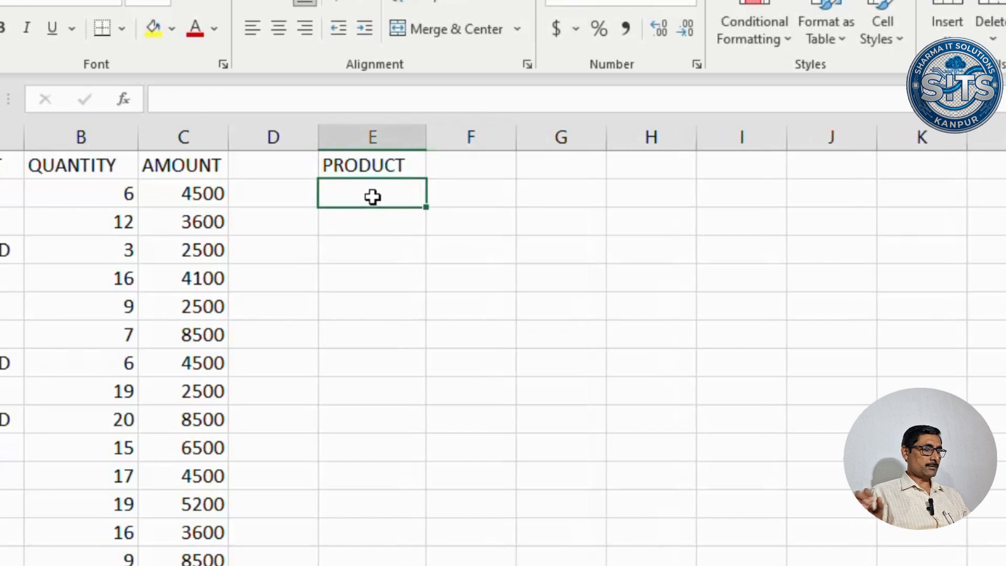
{"action": "type", "text": "A"}
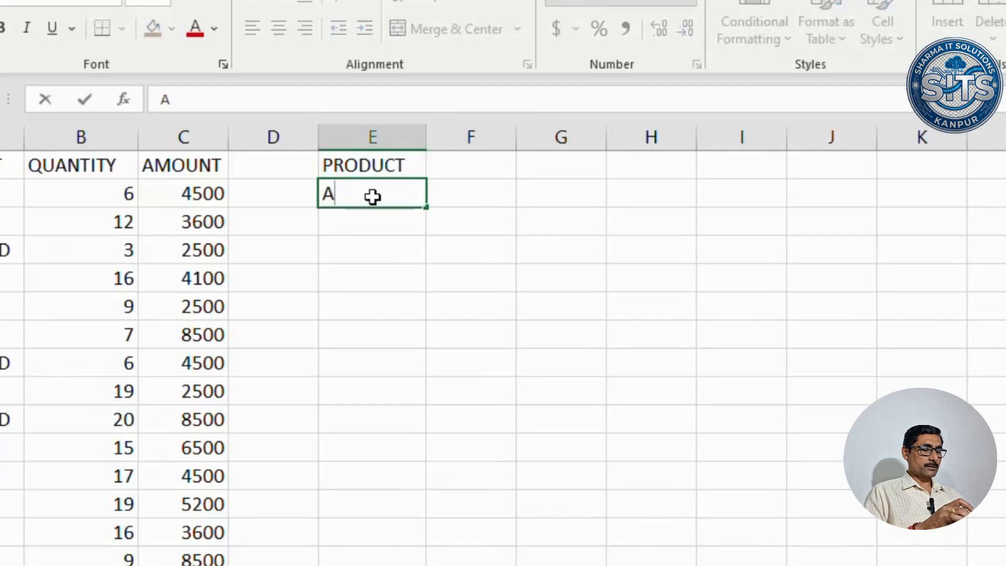
{"action": "type", "text": "MOUNT"}
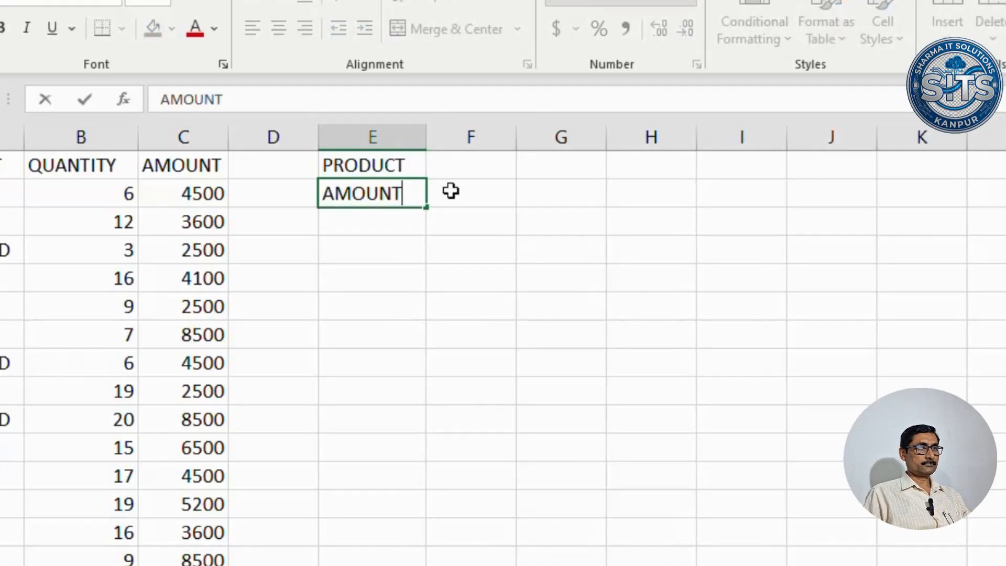
Step: Enter RAM in F1 as the product to total
{"action": "left_click", "coordinate": [478, 164]}
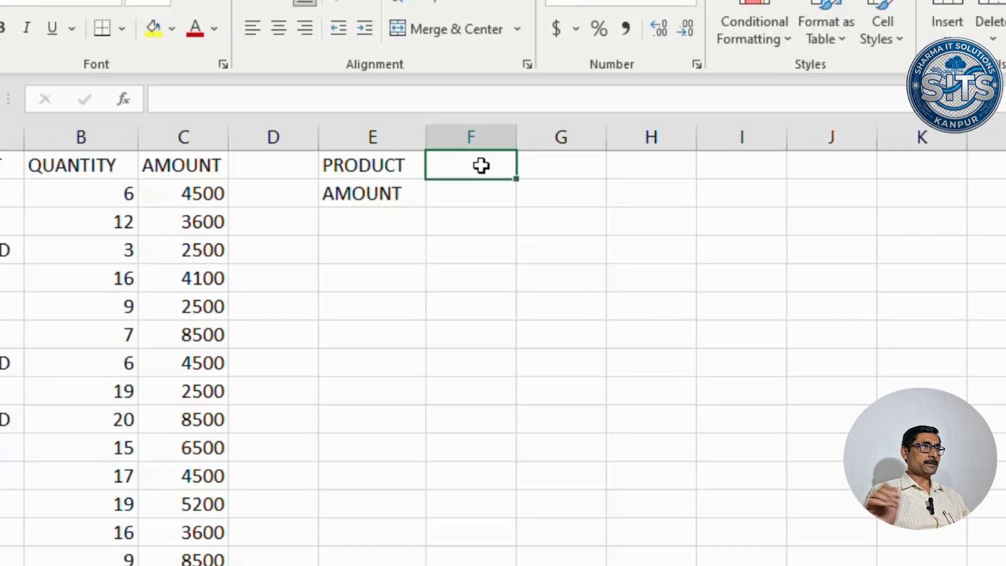
{"action": "type", "text": "RAM"}
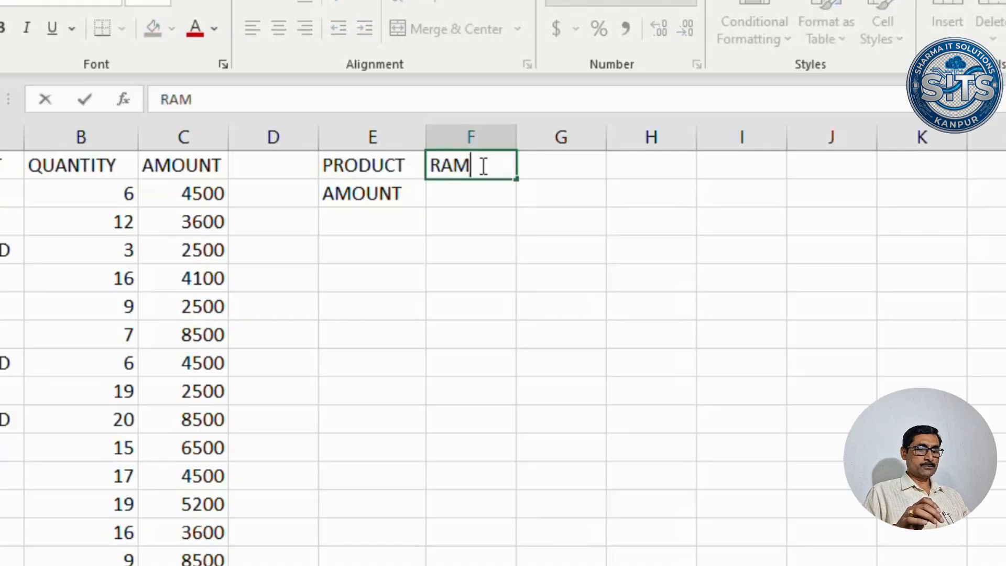
{"action": "key", "text": "Return"}
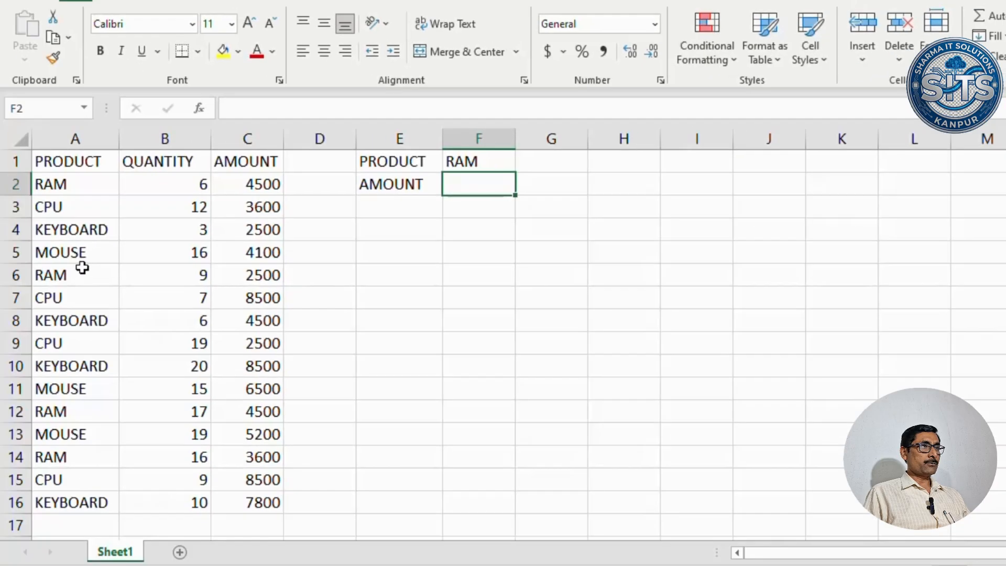
{"action": "left_click", "coordinate": [250, 189]}
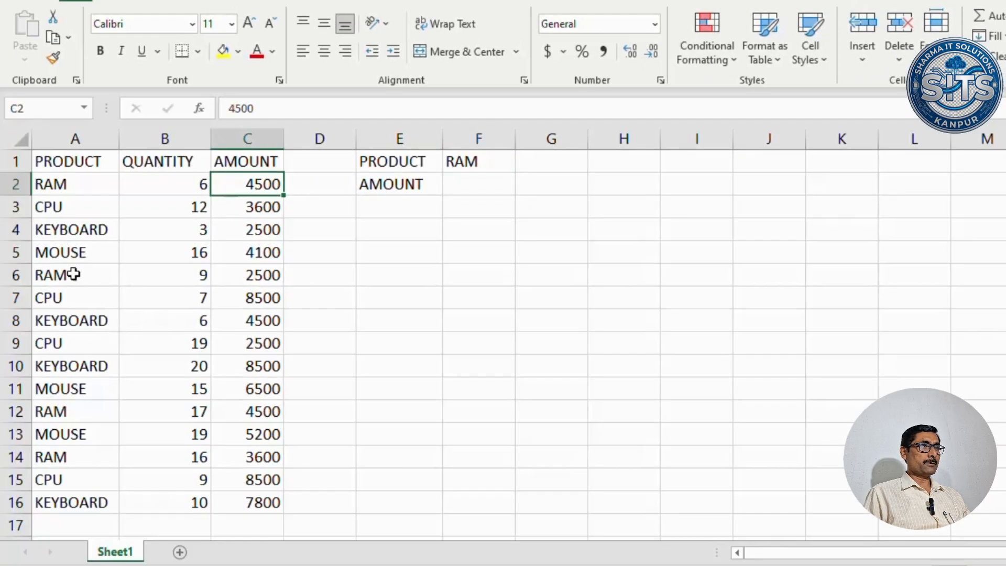
{"action": "left_click", "coordinate": [257, 279]}
{"action": "left_click", "coordinate": [238, 407]}
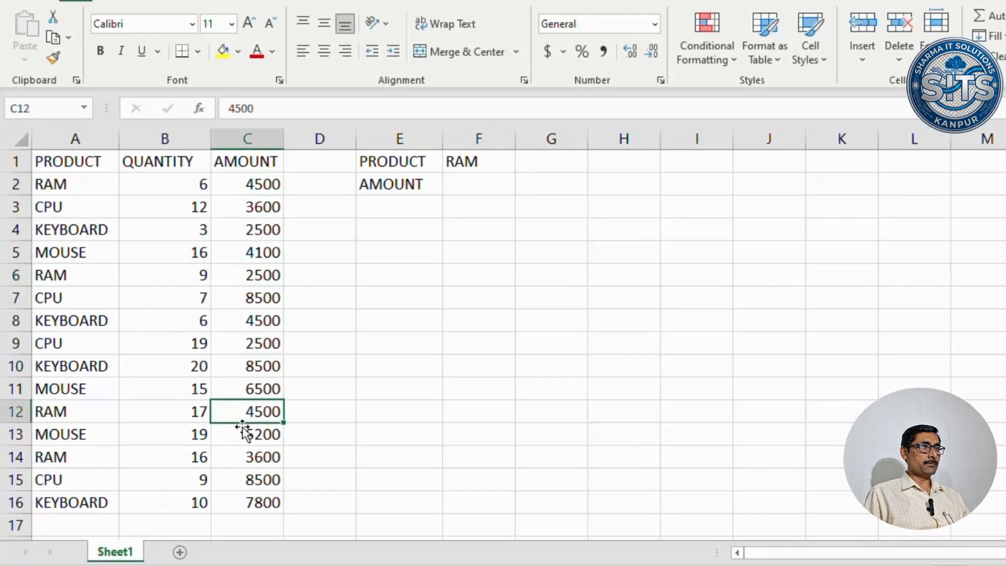
{"action": "left_click", "coordinate": [261, 457]}
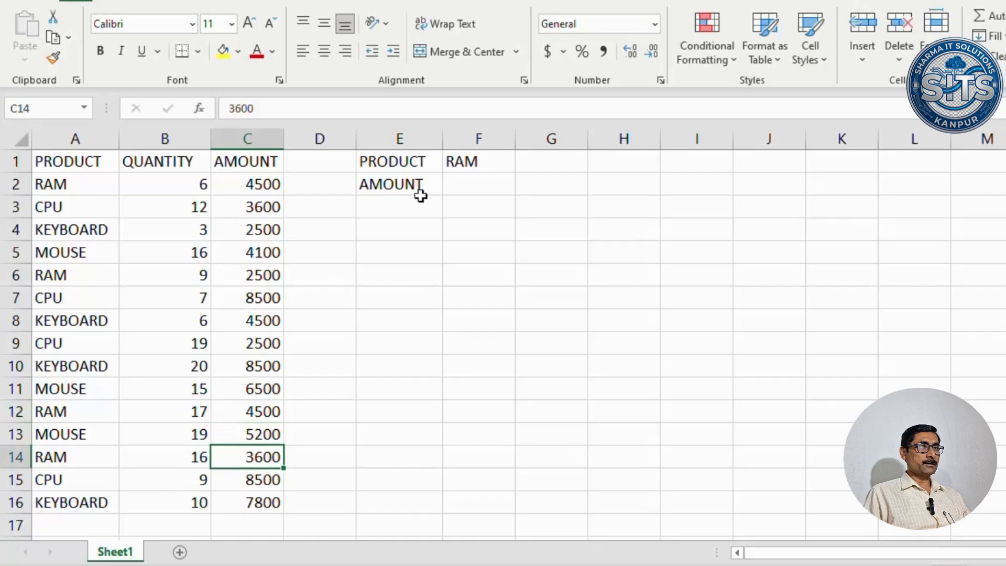
Step: Widen column F slightly and enter the formula =SUMIF(A2:A16,F1,C2:C16) in F2 to total the chosen product's amounts
{"action": "left_click", "coordinate": [472, 184]}
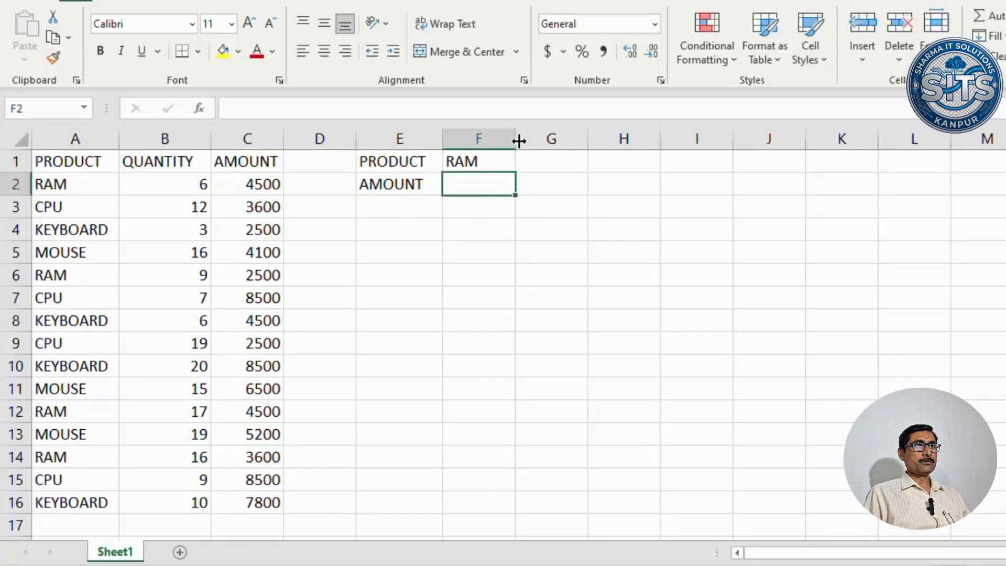
{"action": "left_click_drag", "start_coordinate": [515, 139], "coordinate": [541, 139]}
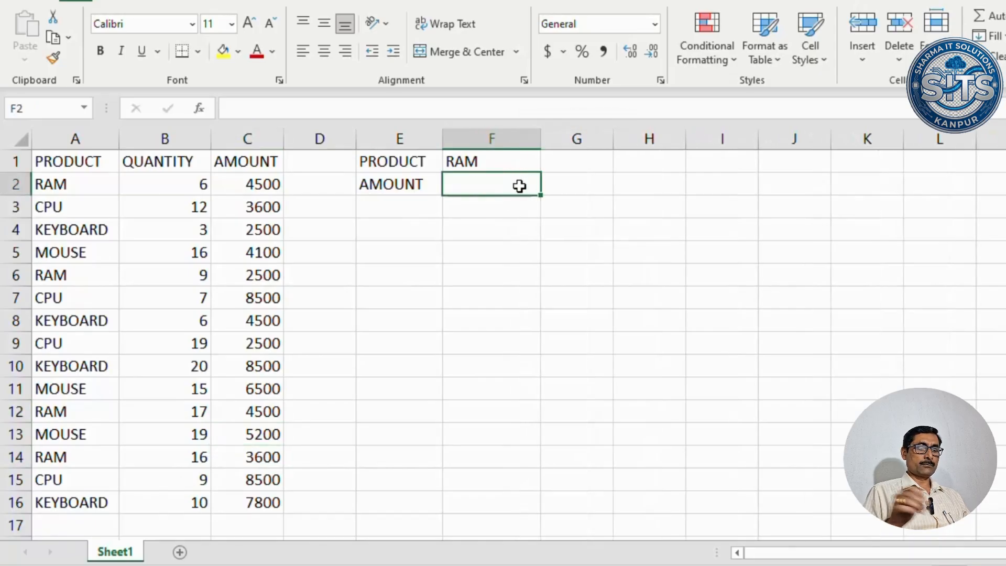
{"action": "type", "text": "=SU"}
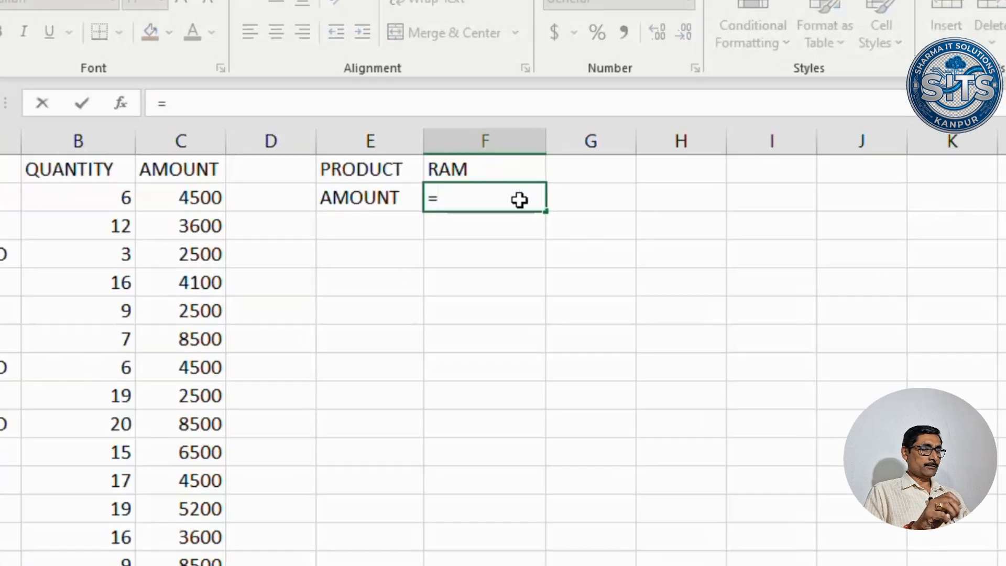
{"action": "type", "text": "M"}
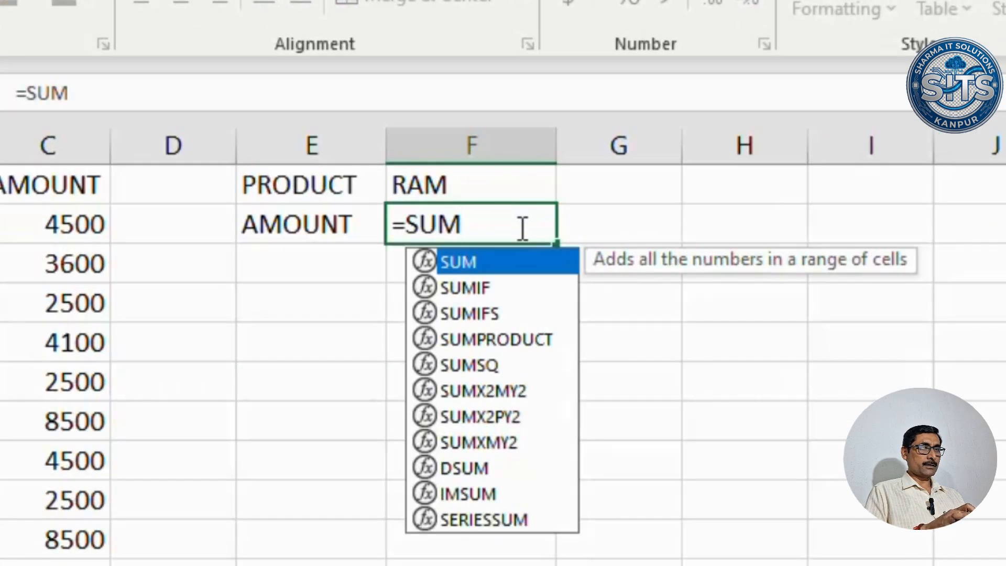
{"action": "type", "text": "IF("}
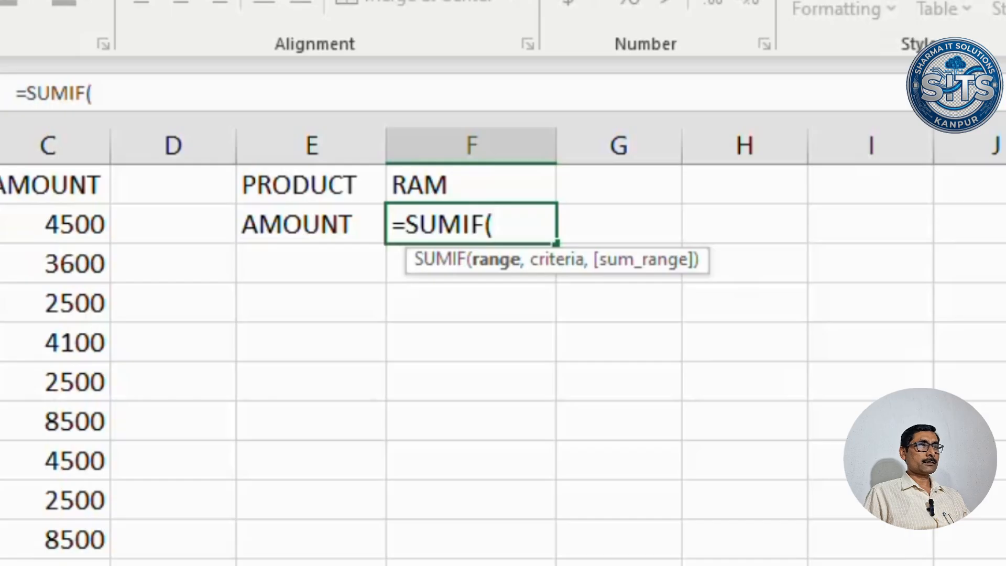
{"action": "left_click_drag", "start_coordinate": [0, 224], "coordinate": [0, 565]}
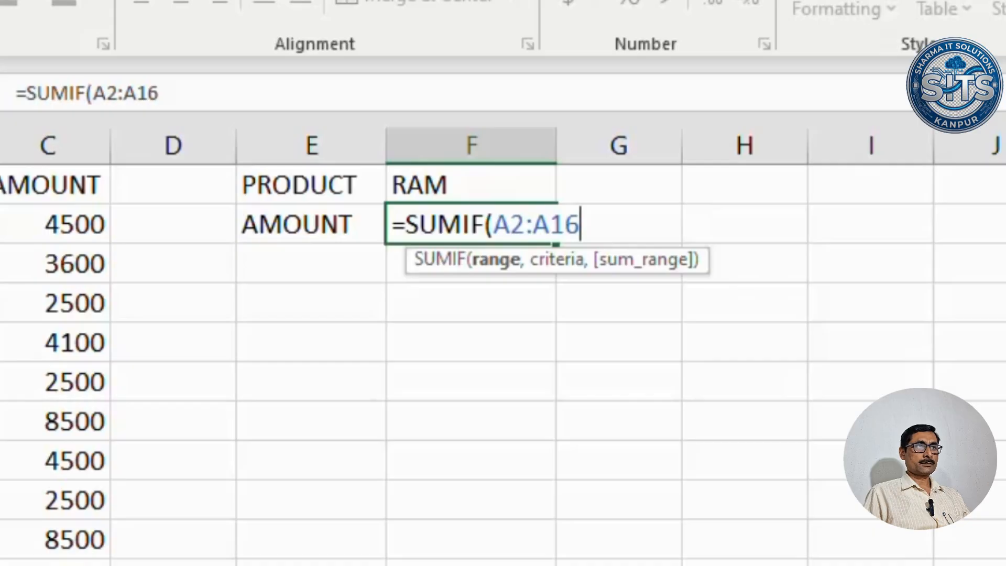
{"action": "type", "text": ","}
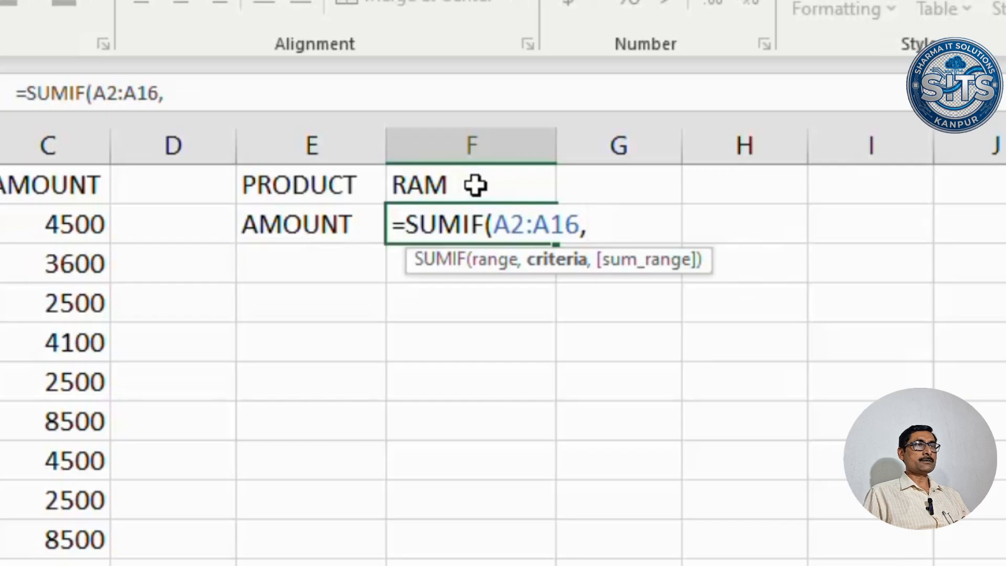
{"action": "left_click", "coordinate": [474, 184]}
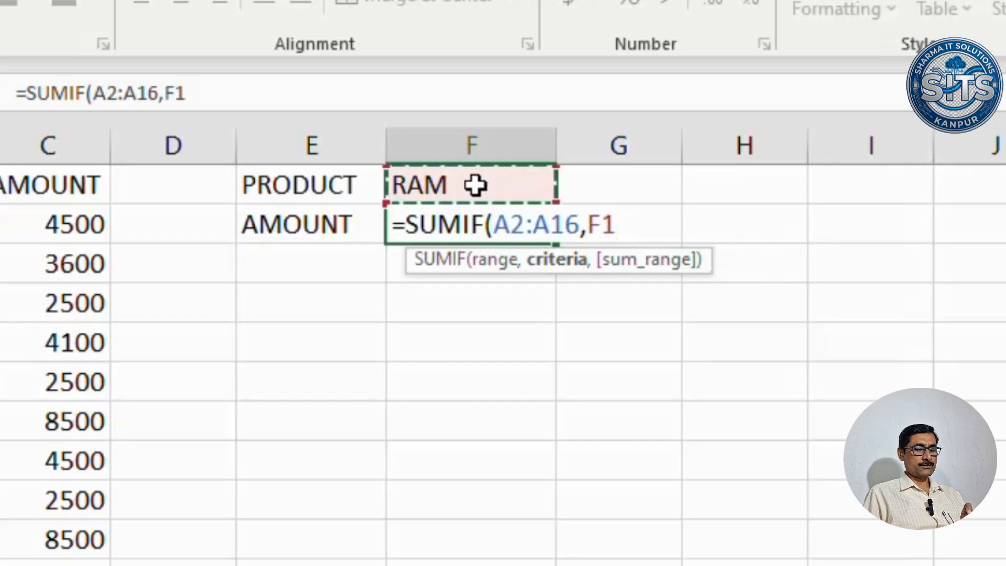
{"action": "type", "text": ","}
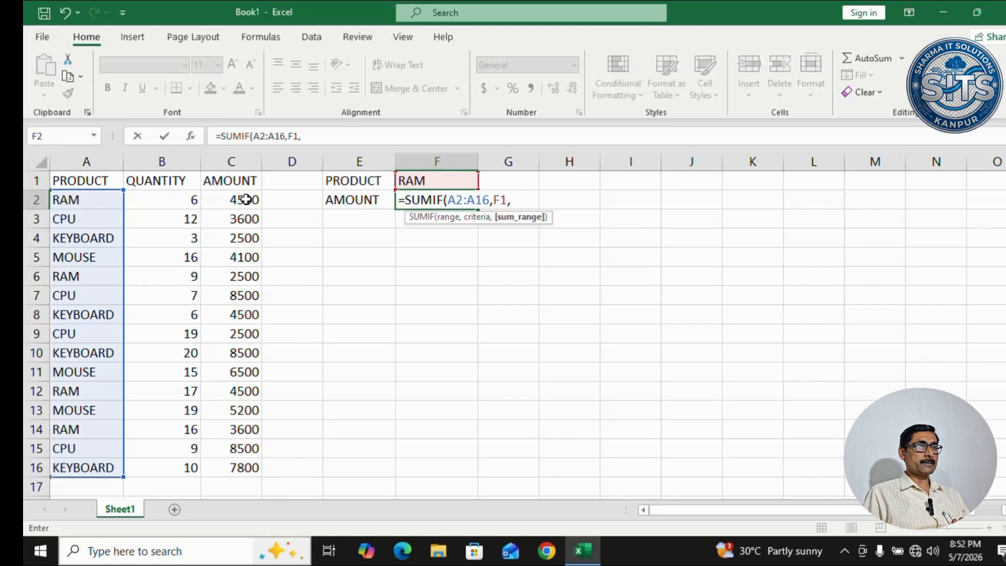
{"action": "left_click_drag", "start_coordinate": [246, 199], "coordinate": [240, 464]}
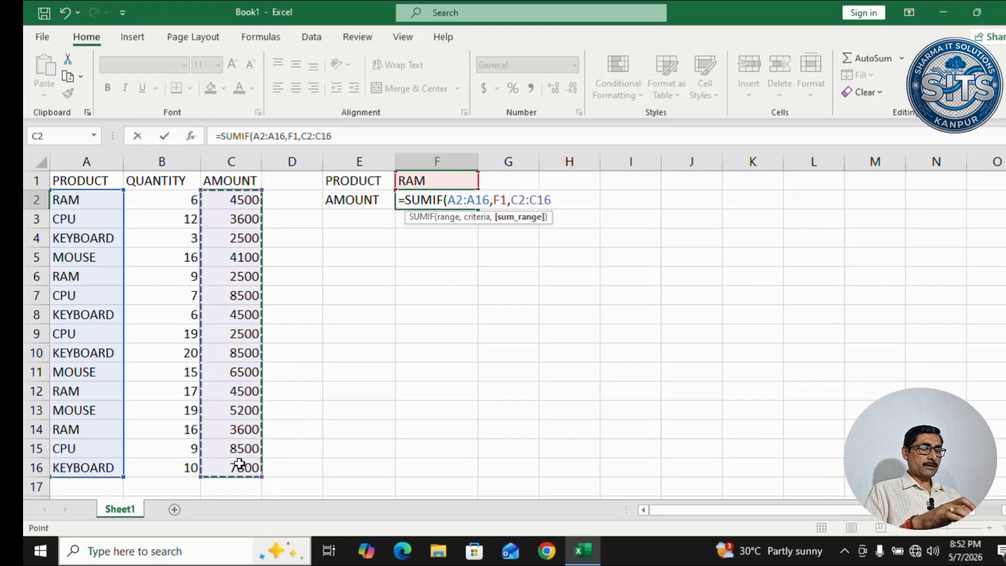
{"action": "type", "text": ")"}
{"action": "key", "text": "Return"}
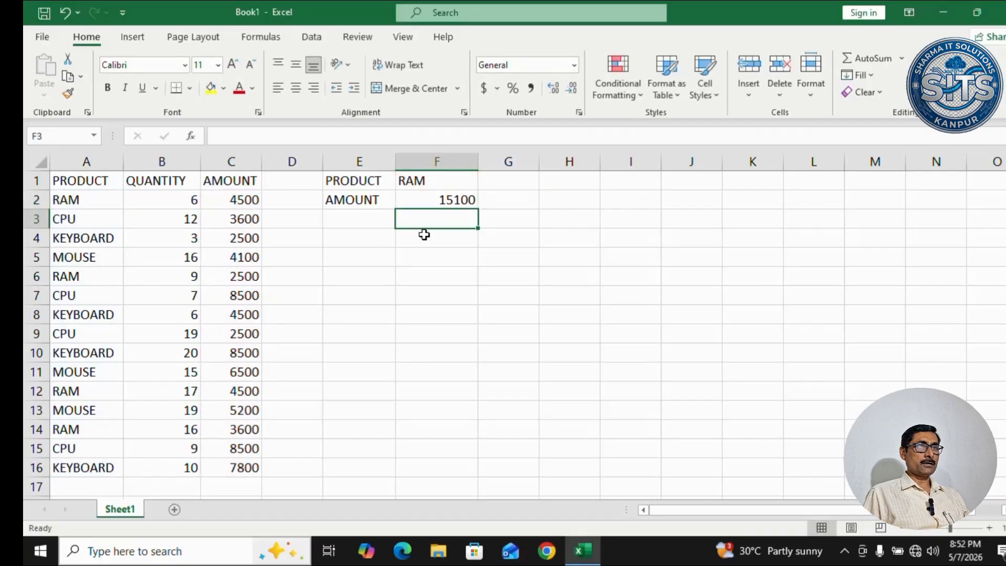
Step: Change the product in F1 to CPU to test the SUMIF formula
{"action": "left_click", "coordinate": [441, 182]}
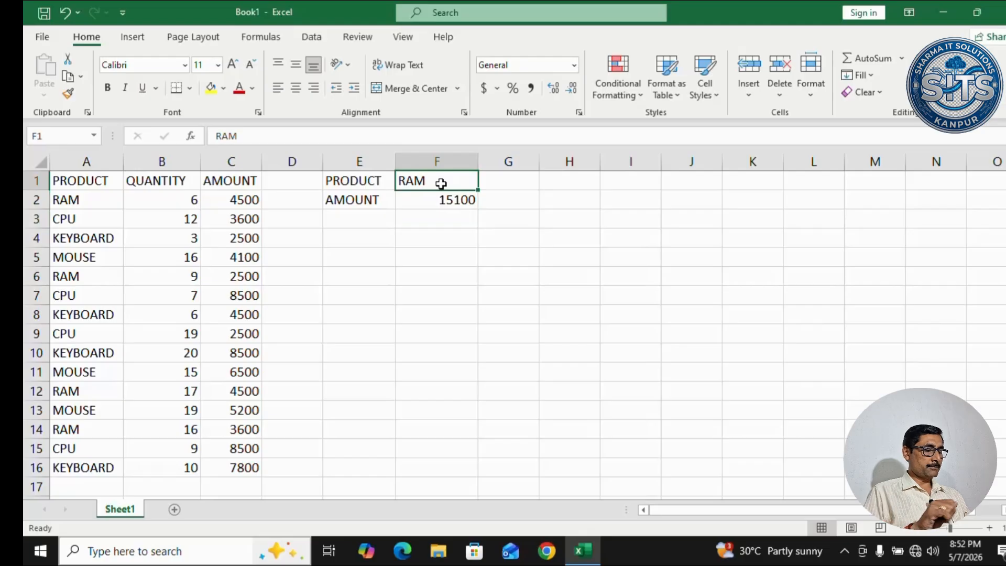
{"action": "type", "text": "CP"}
{"action": "type", "text": "U"}
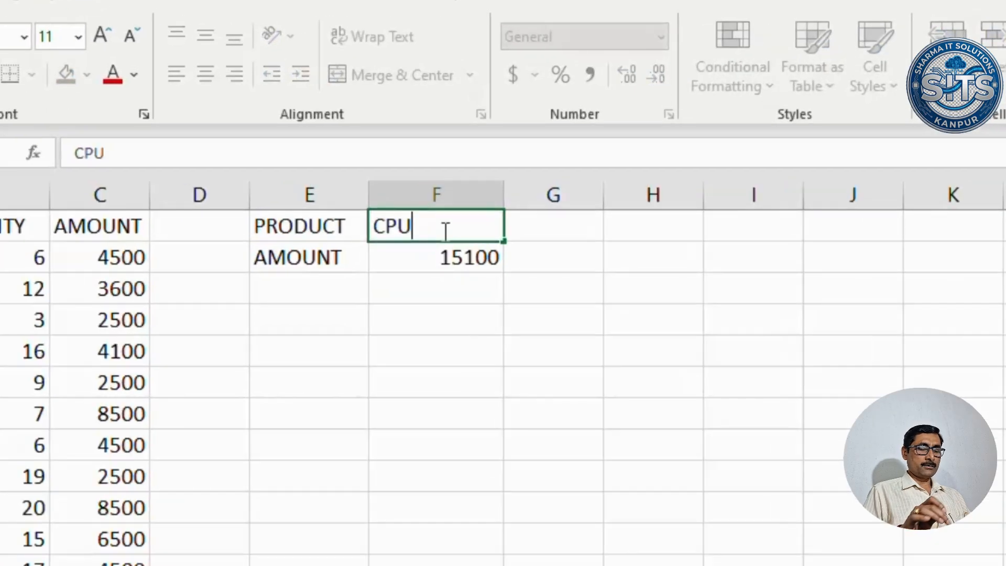
{"action": "key", "text": "Return"}
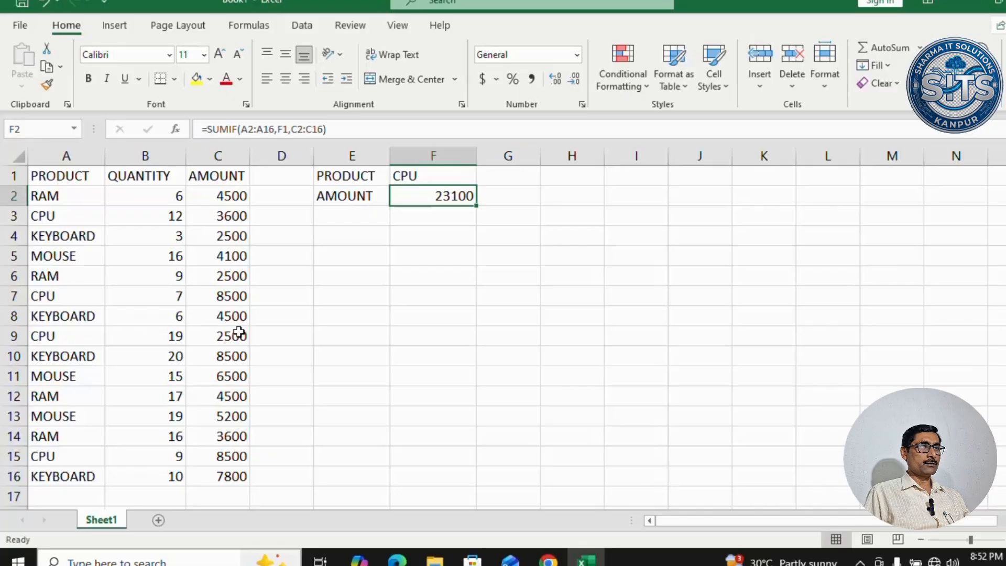
Step: Change the product criterion in F1 to MOUSE
{"action": "left_click", "coordinate": [412, 176]}
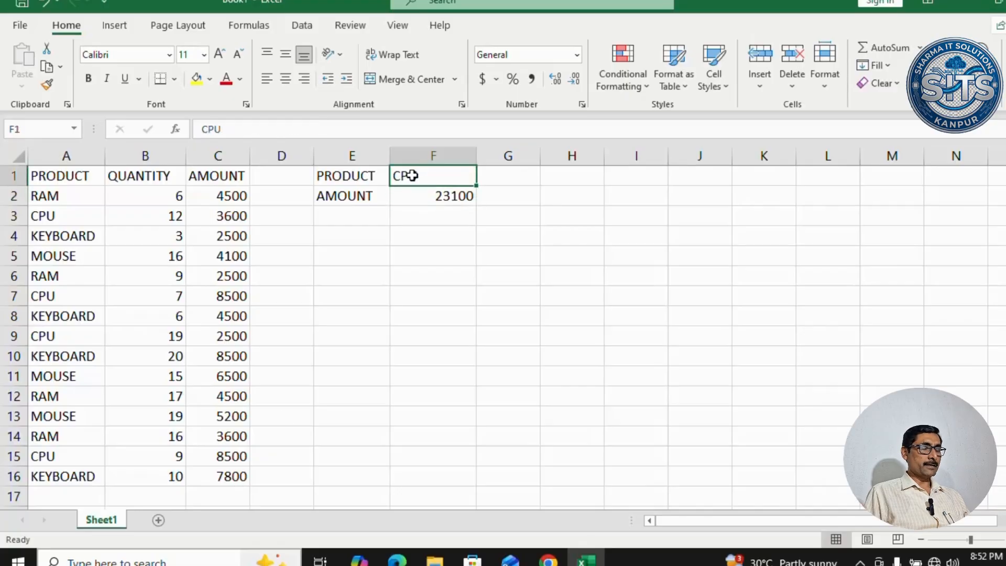
{"action": "type", "text": "MO"}
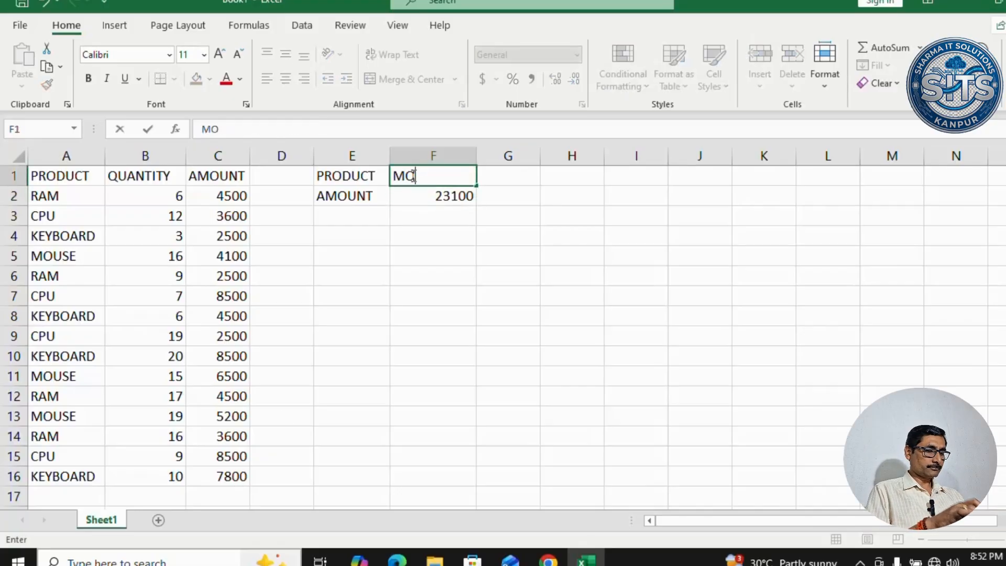
{"action": "type", "text": "USE"}
{"action": "key", "text": "Return"}
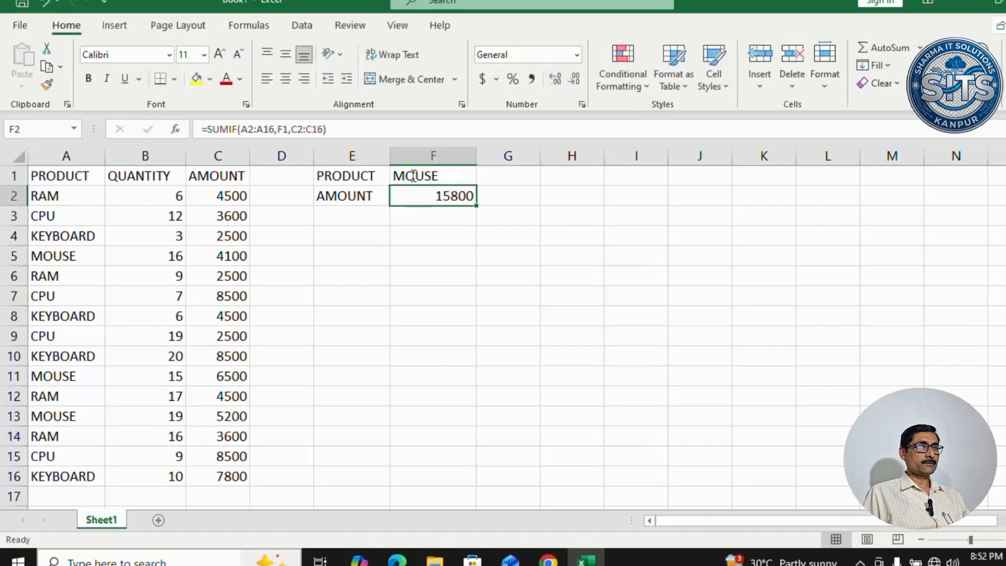
{"action": "left_click", "coordinate": [420, 217]}
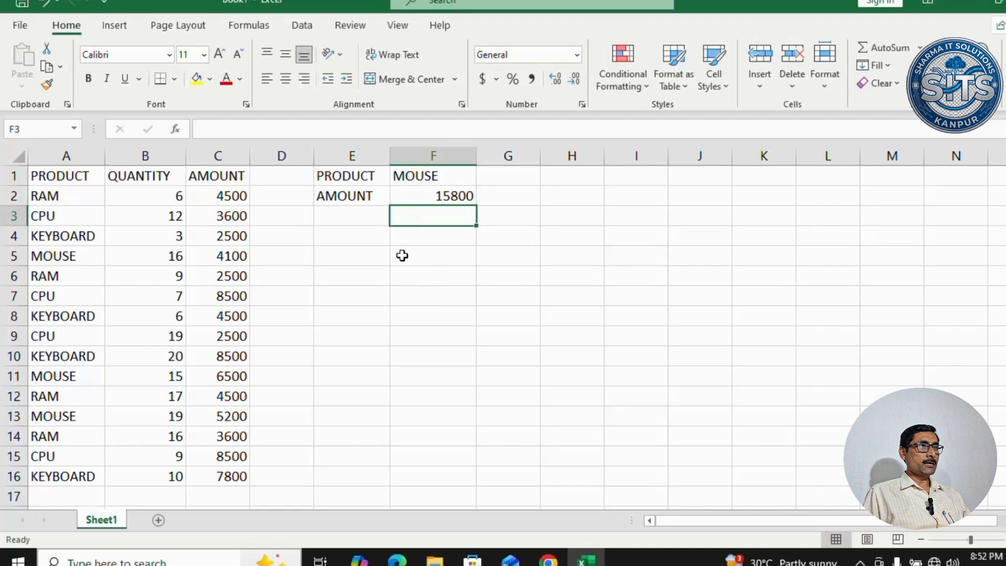
{"action": "left_click", "coordinate": [442, 178]}
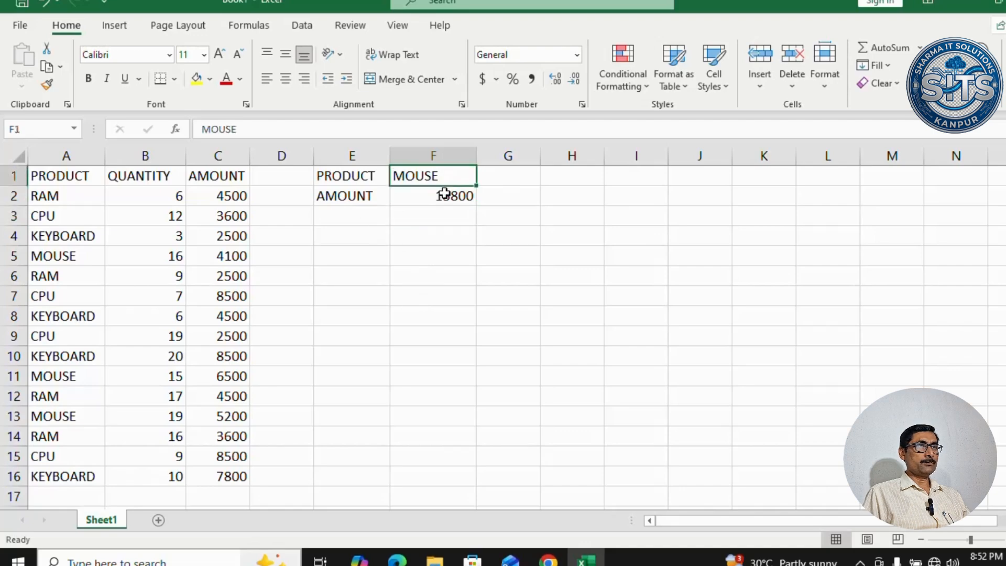
{"action": "left_click", "coordinate": [443, 196]}
{"action": "left_click", "coordinate": [448, 176]}
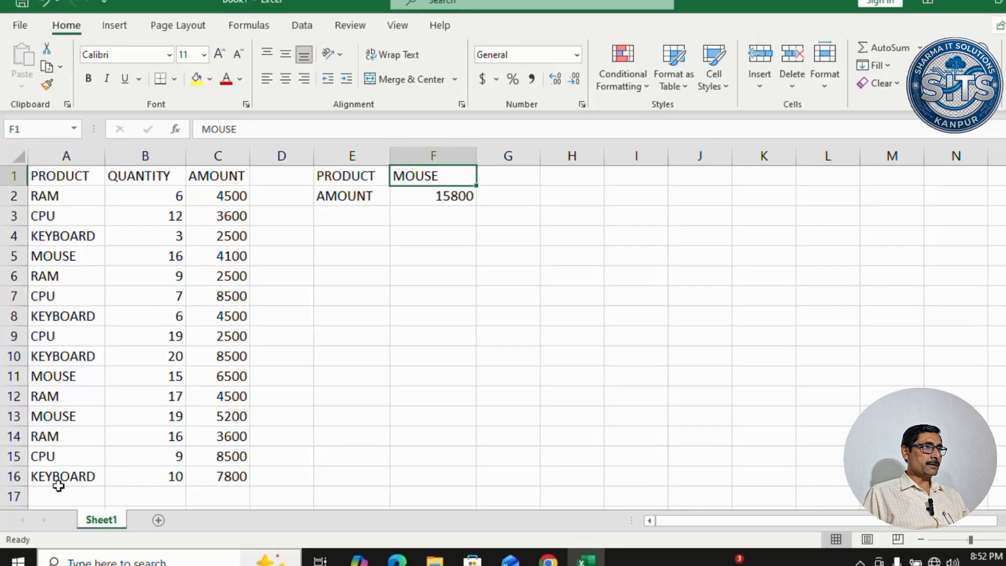
Step: Enter the label NOP in E3 below AMOUNT
{"action": "left_click", "coordinate": [361, 215]}
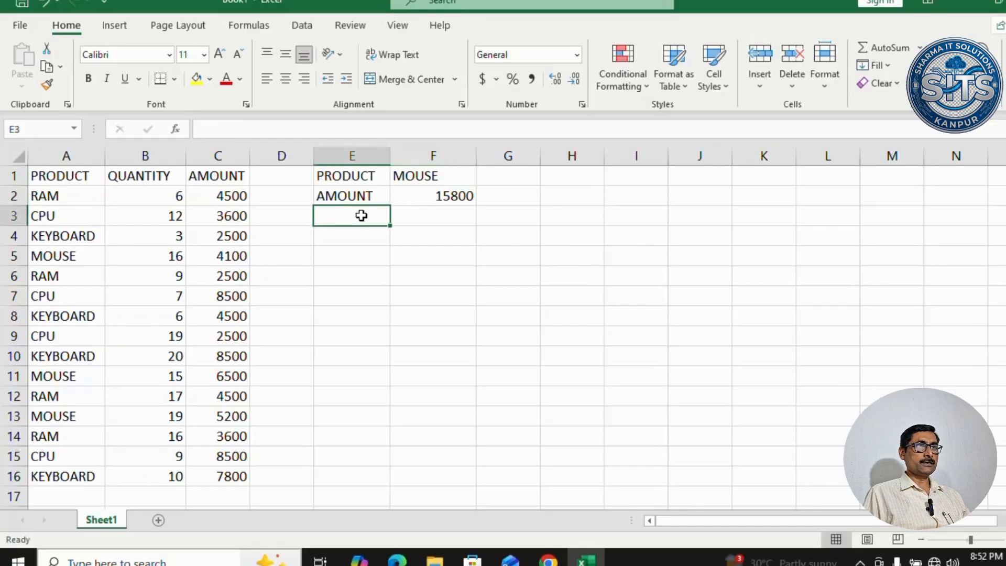
{"action": "type", "text": "NOP"}
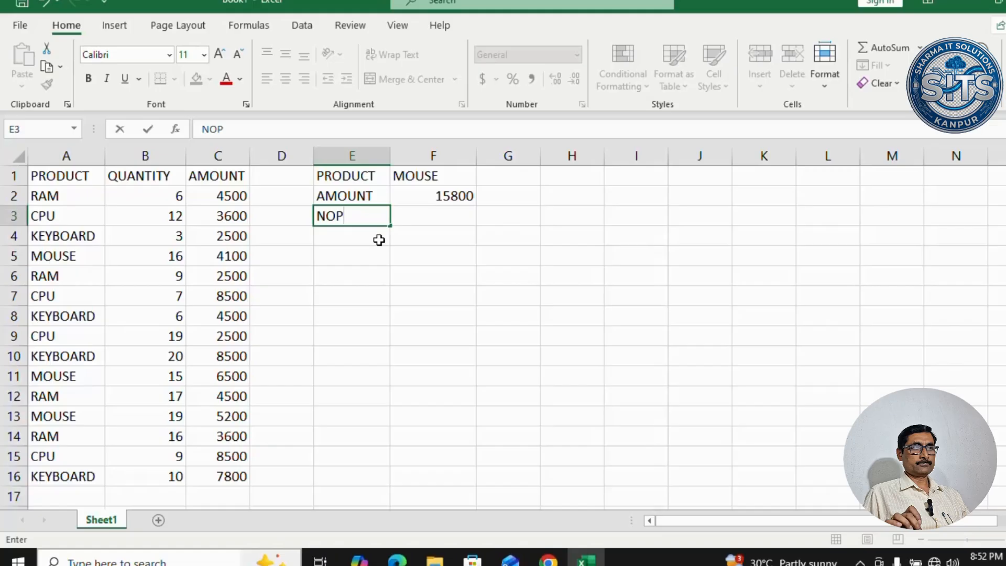
{"action": "key", "text": "Tab"}
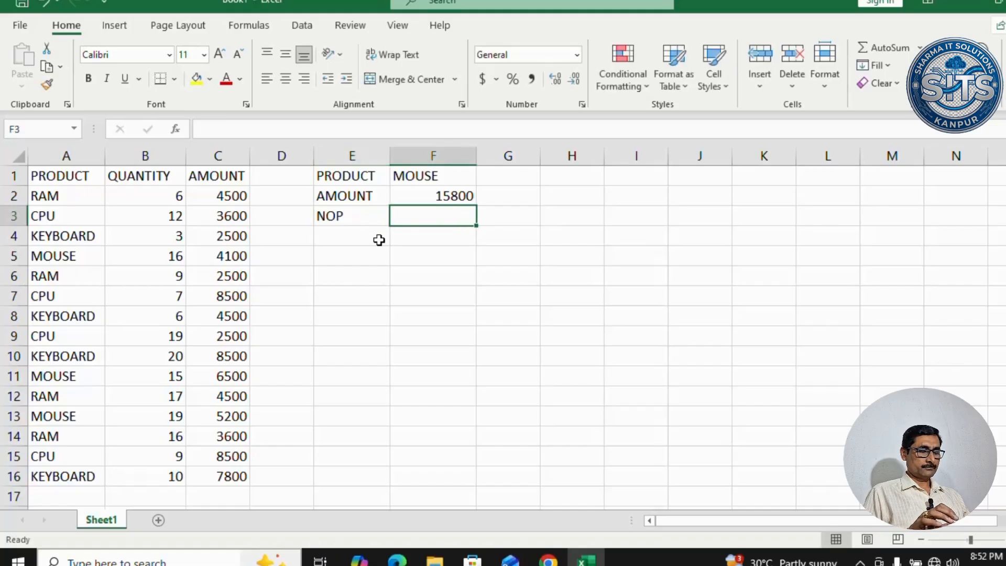
Step: Enter the formula =COUNTIF(A2:A16,F1) in F3 to count how often the chosen product occurs
{"action": "type", "text": "="}
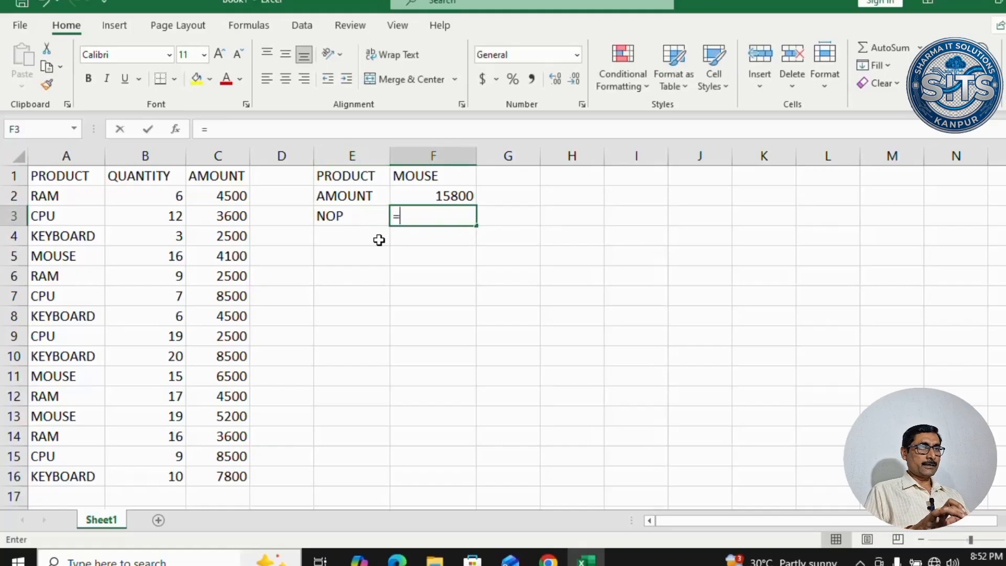
{"action": "type", "text": "COUN"}
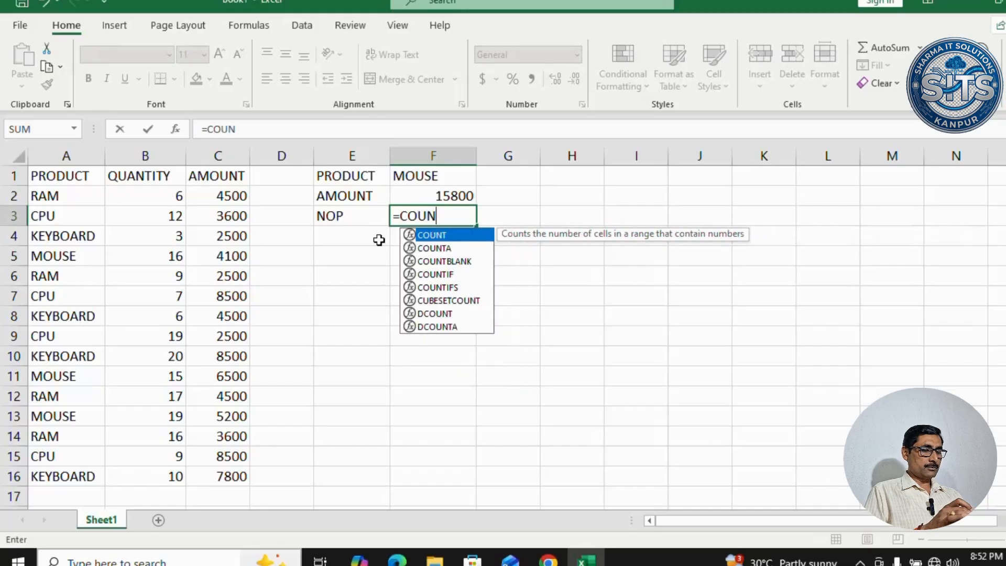
{"action": "type", "text": "TIF"}
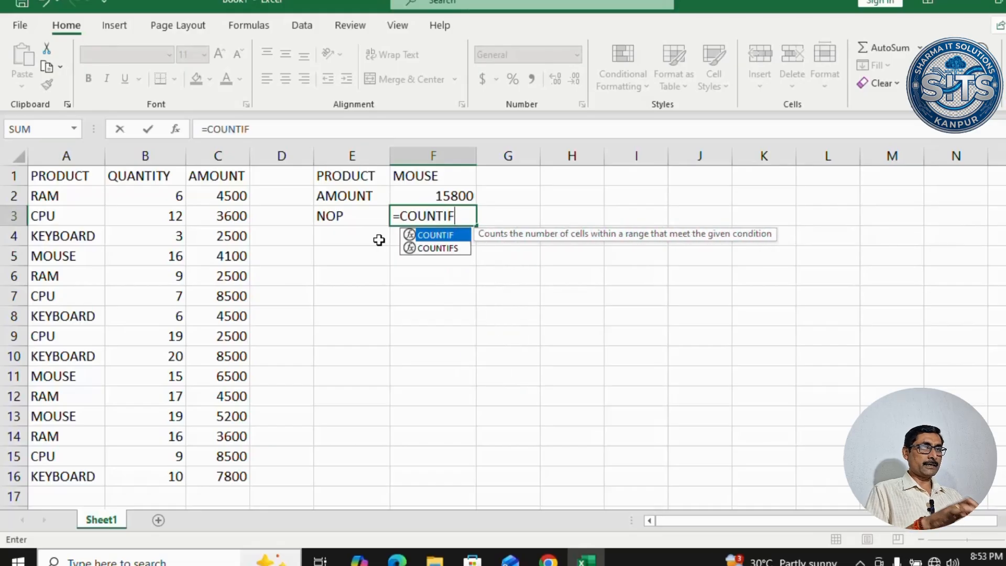
{"action": "type", "text": "("}
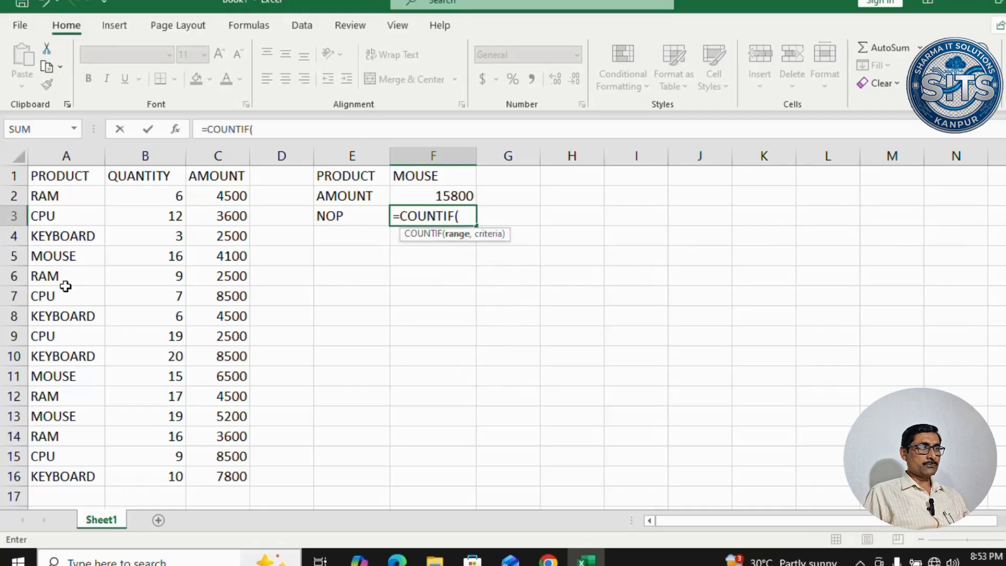
{"action": "left_click_drag", "start_coordinate": [61, 196], "coordinate": [48, 472]}
{"action": "type", "text": ","}
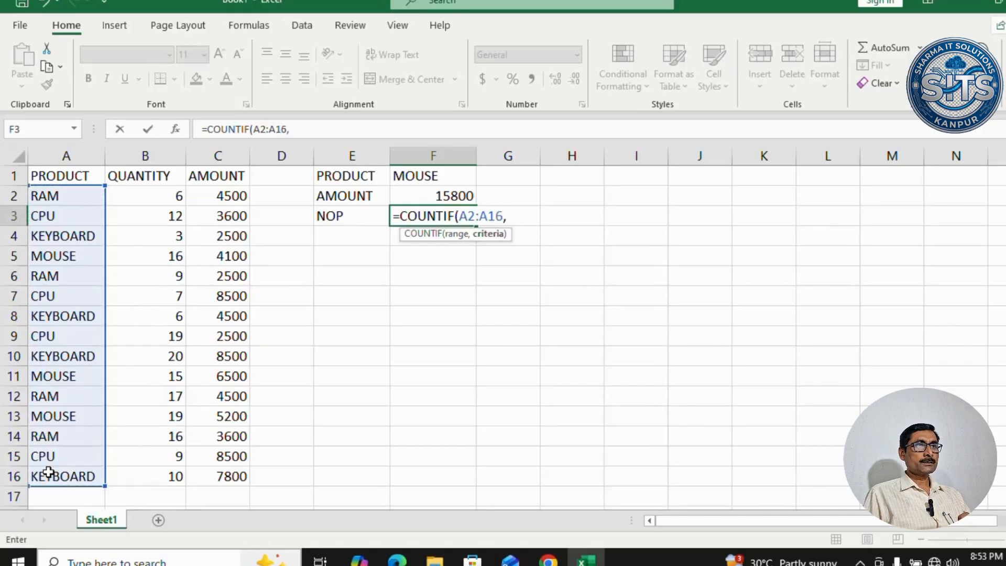
{"action": "left_click", "coordinate": [419, 175]}
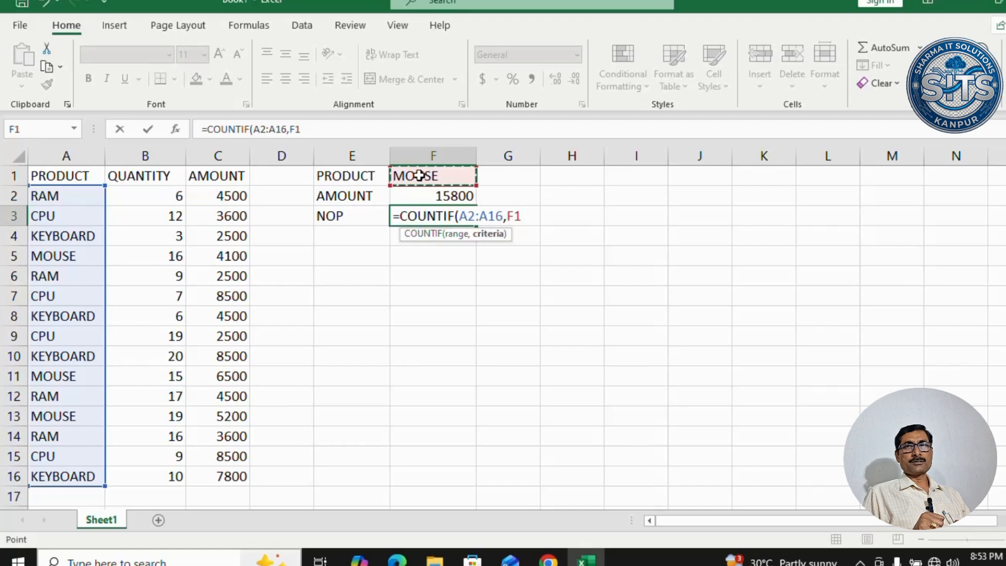
{"action": "type", "text": ")"}
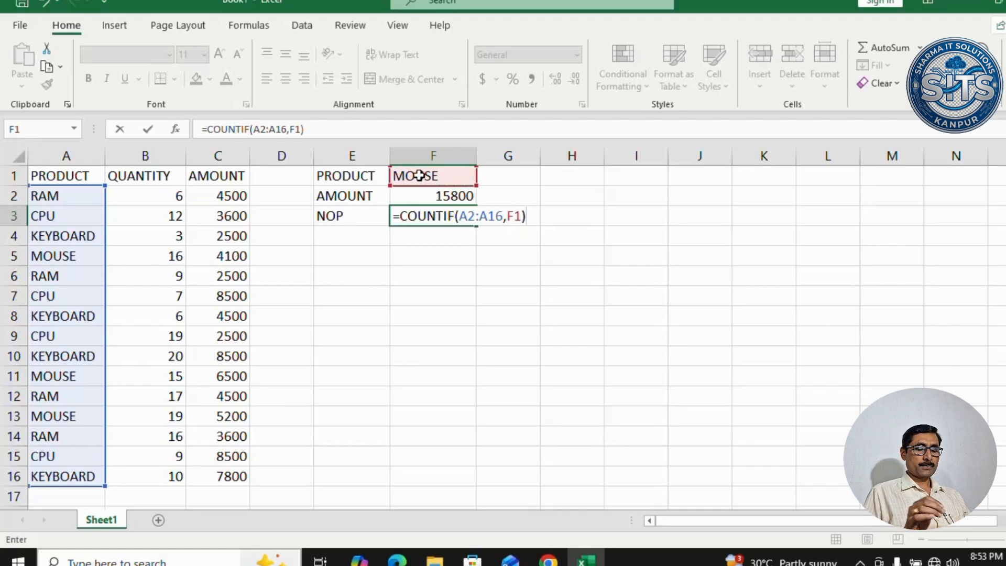
{"action": "key", "text": "Return"}
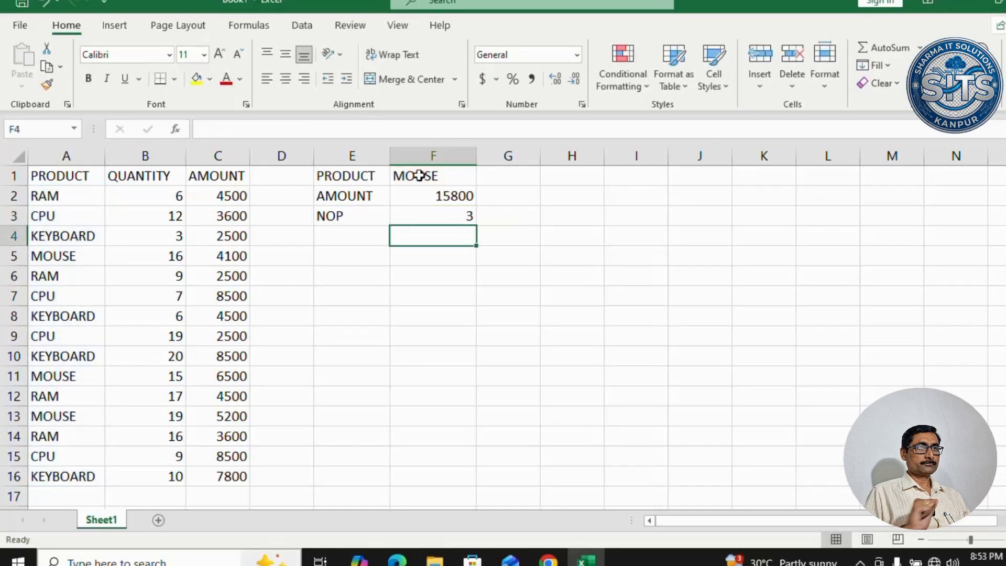
Step: Change the product in F1 to RAM to test the COUNTIF formula in F3
{"action": "left_click", "coordinate": [461, 177]}
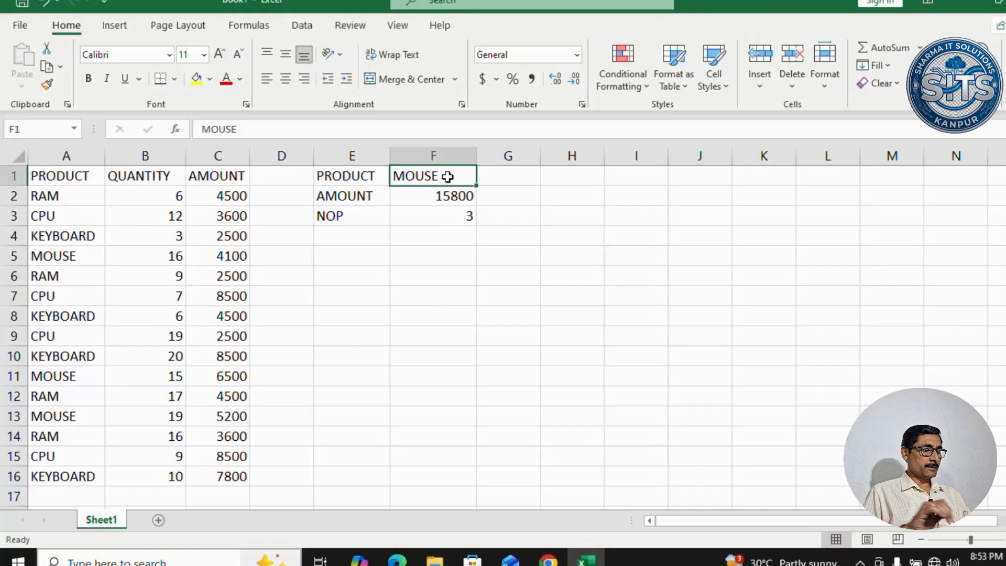
{"action": "type", "text": "RAM"}
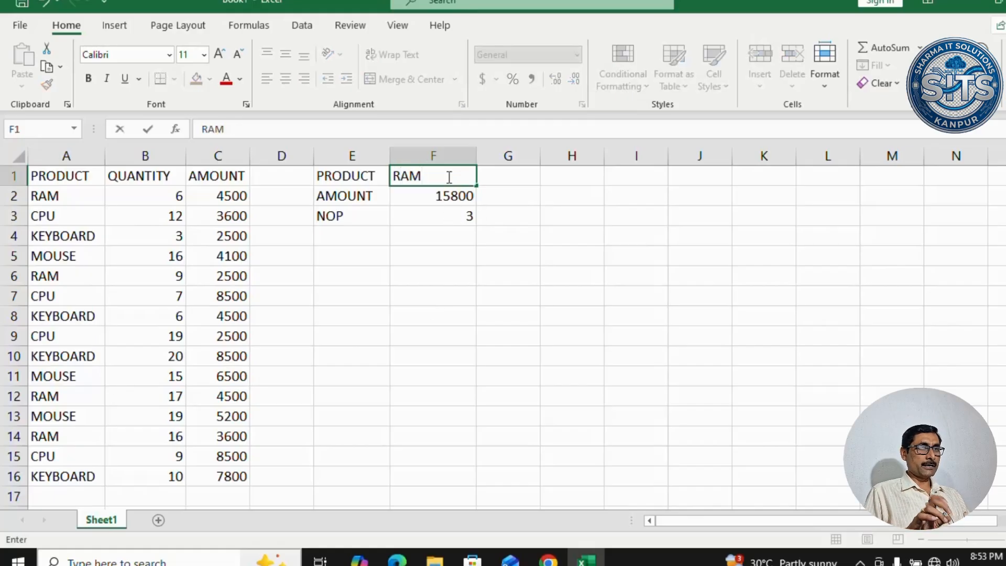
{"action": "key", "text": "Return"}
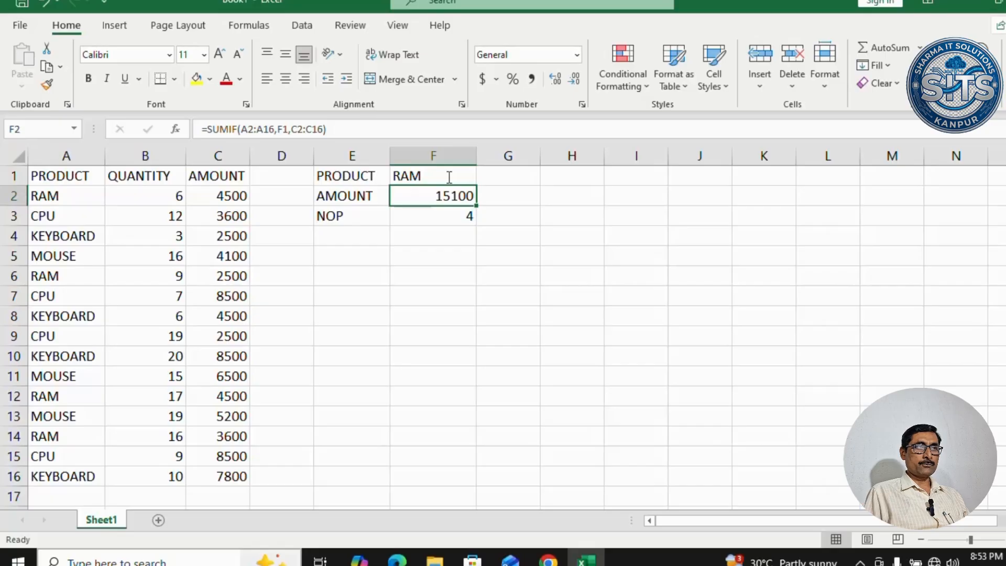
{"action": "left_click", "coordinate": [457, 215]}
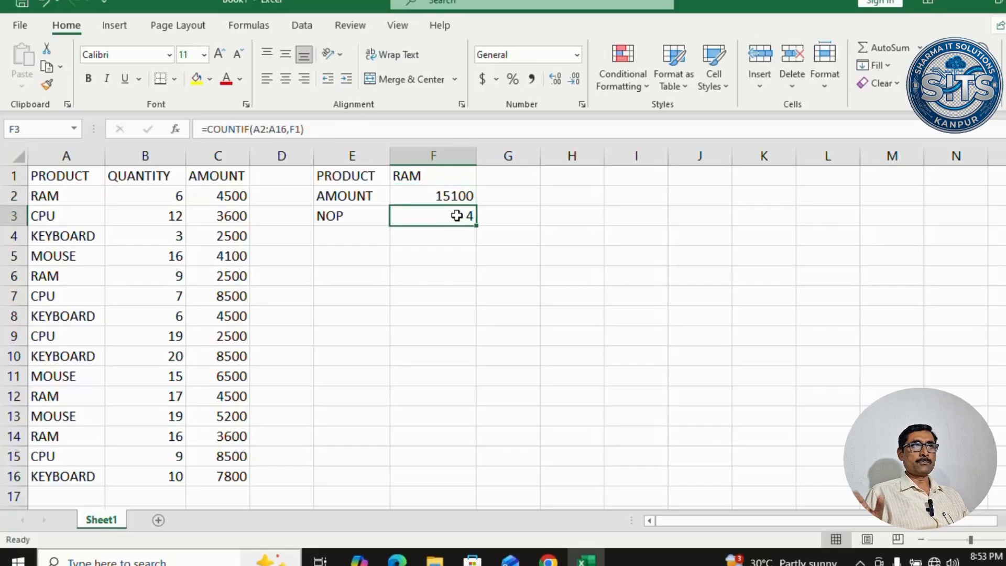
Step: Change the product criterion in F1 to CPU and check the COUNTIF and SUMIF cells below it
{"action": "left_click", "coordinate": [417, 174]}
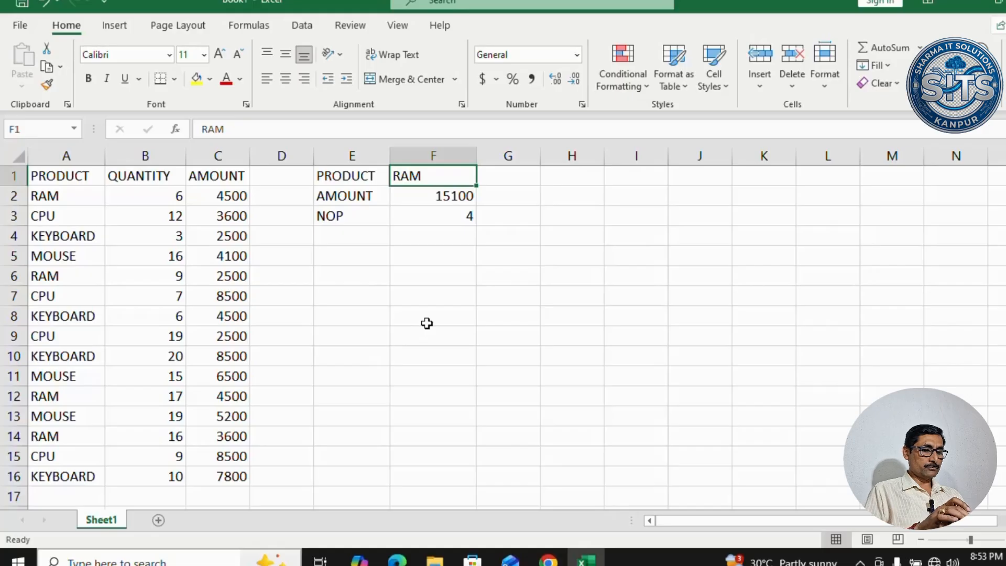
{"action": "type", "text": "CPU"}
{"action": "key", "text": "Return"}
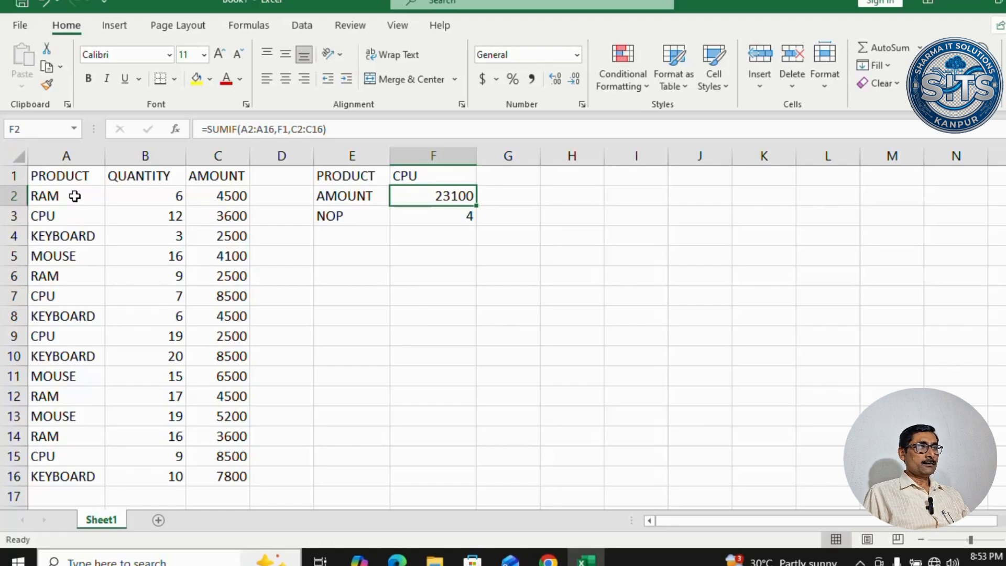
{"action": "left_click", "coordinate": [427, 182]}
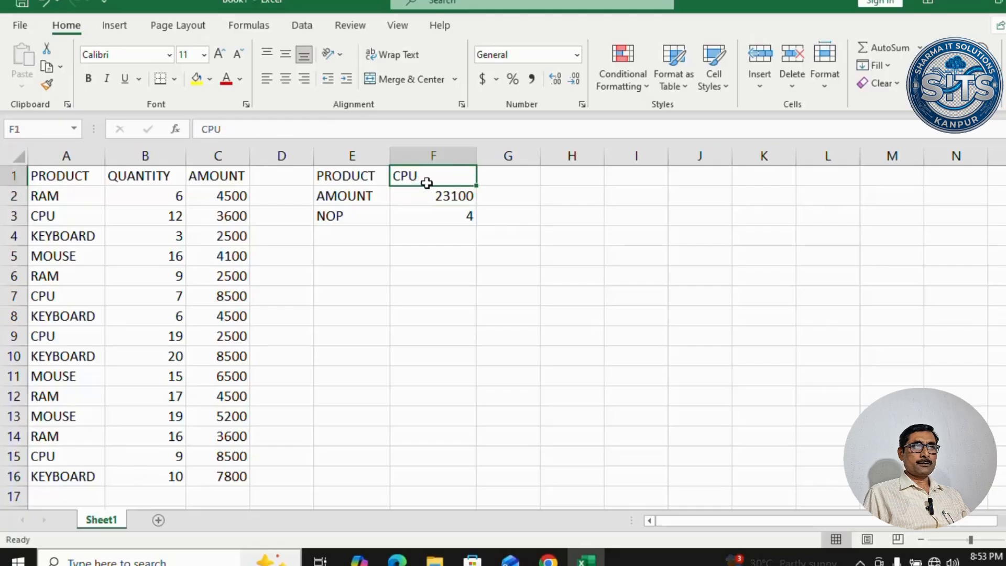
{"action": "left_click", "coordinate": [429, 213]}
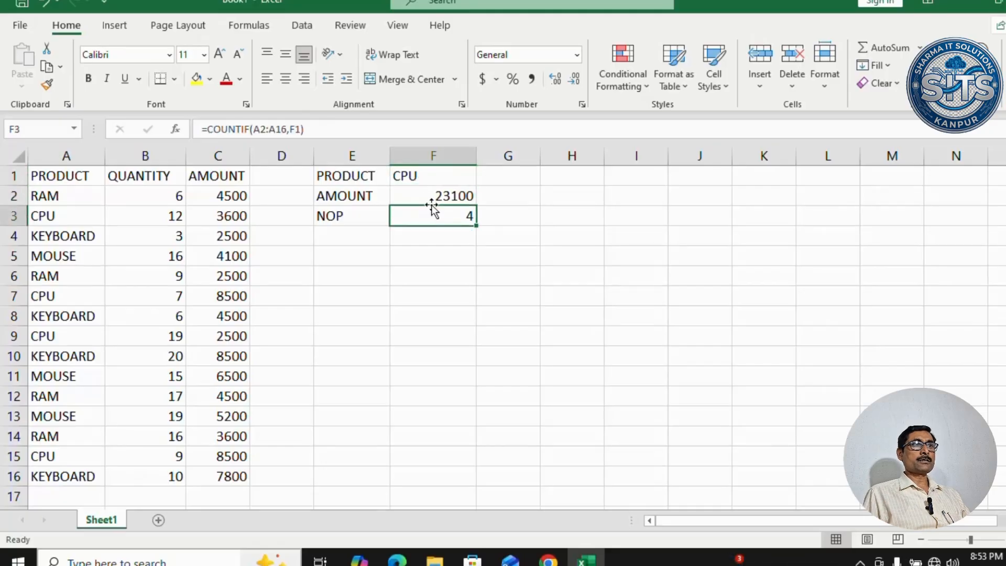
{"action": "left_click", "coordinate": [432, 197]}
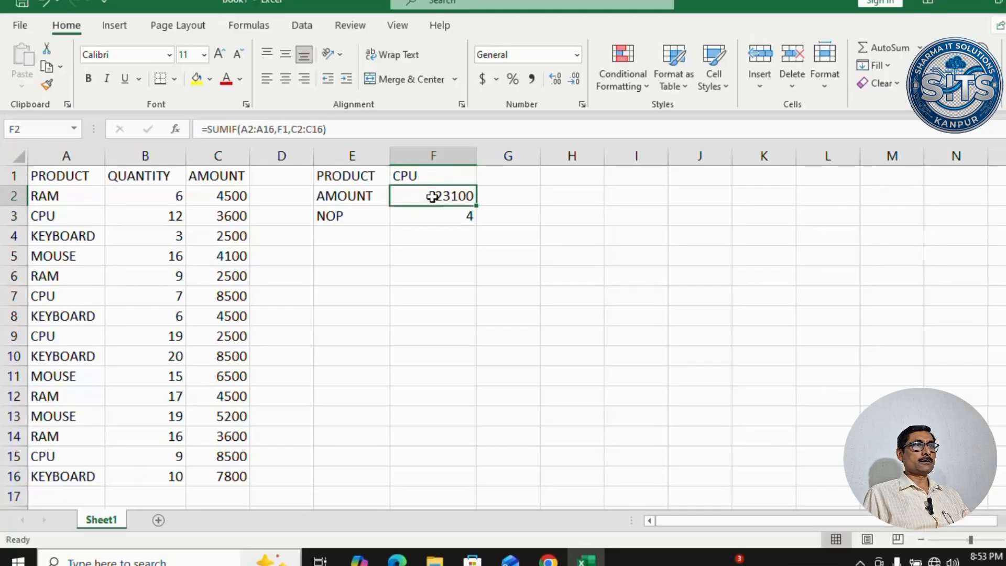
Step: Create a new conditional formatting rule for the product cells A2:A16 that uses a formula to determine which cells to format
{"action": "left_click", "coordinate": [55, 196]}
{"action": "left_click_drag", "start_coordinate": [55, 196], "coordinate": [46, 470]}
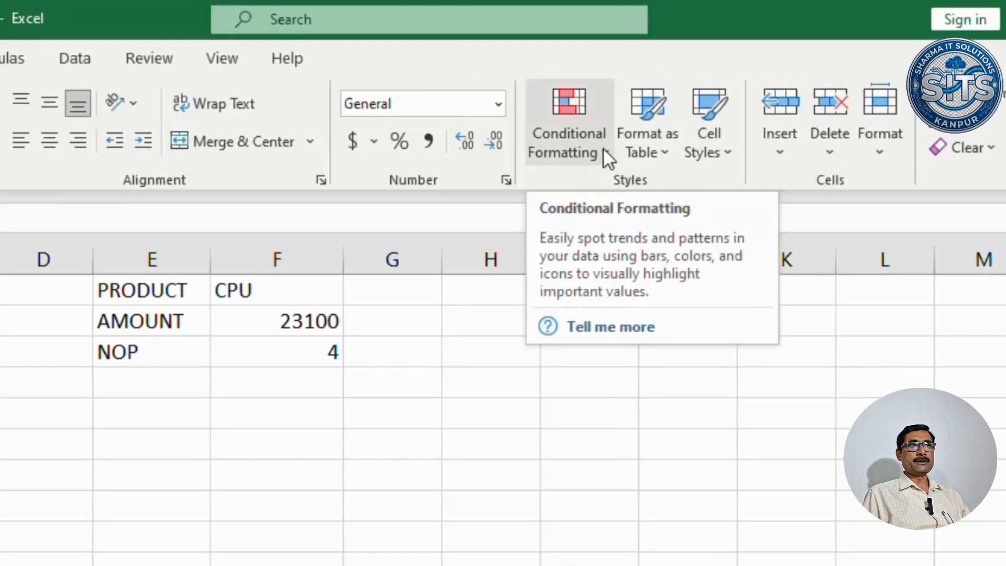
{"action": "left_click", "coordinate": [647, 89]}
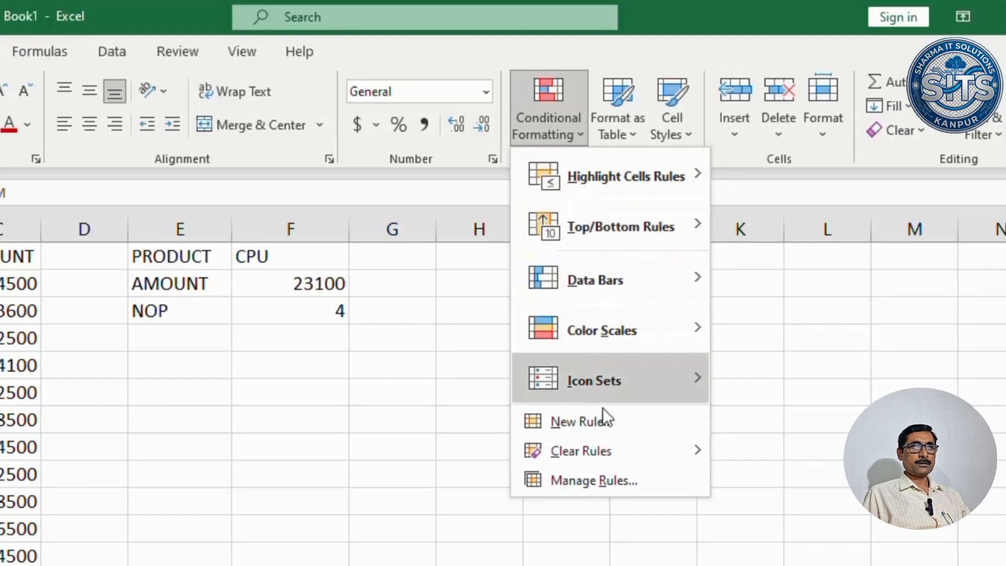
{"action": "left_click", "coordinate": [572, 428]}
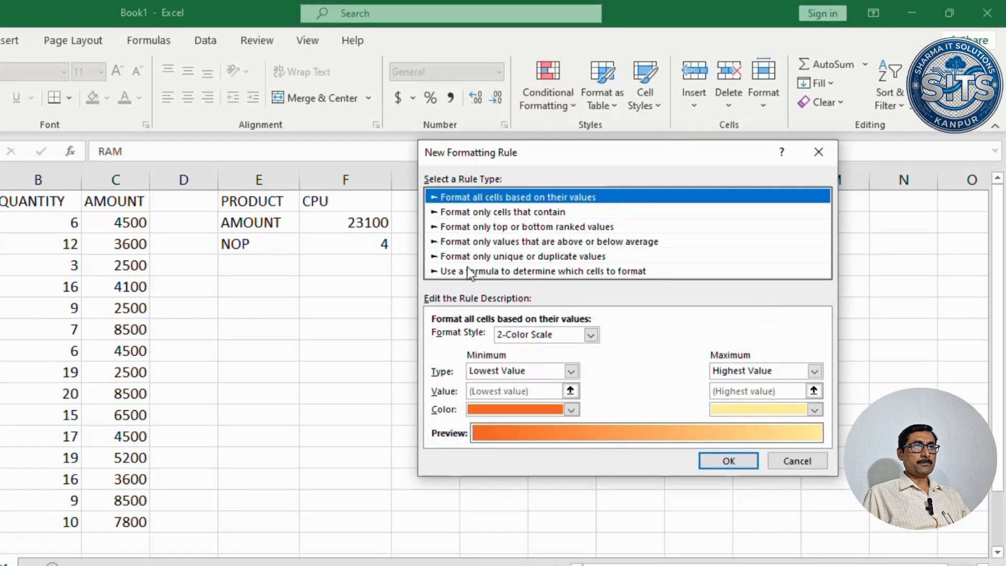
{"action": "left_click", "coordinate": [487, 271]}
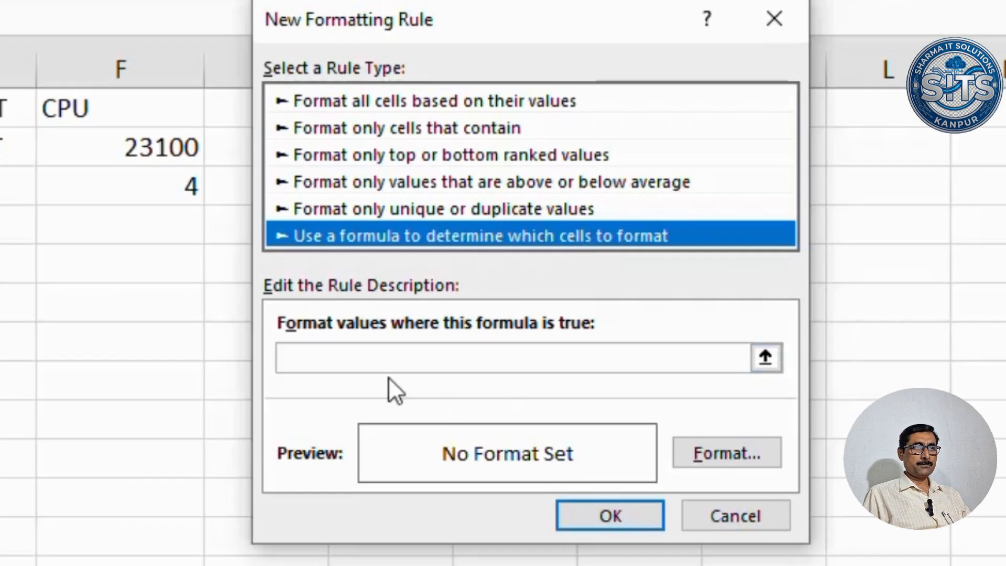
Step: Enter =ISNUMBER(SEARCH($F$1,A2)) as the formatting rule's formula
{"action": "left_click", "coordinate": [382, 358]}
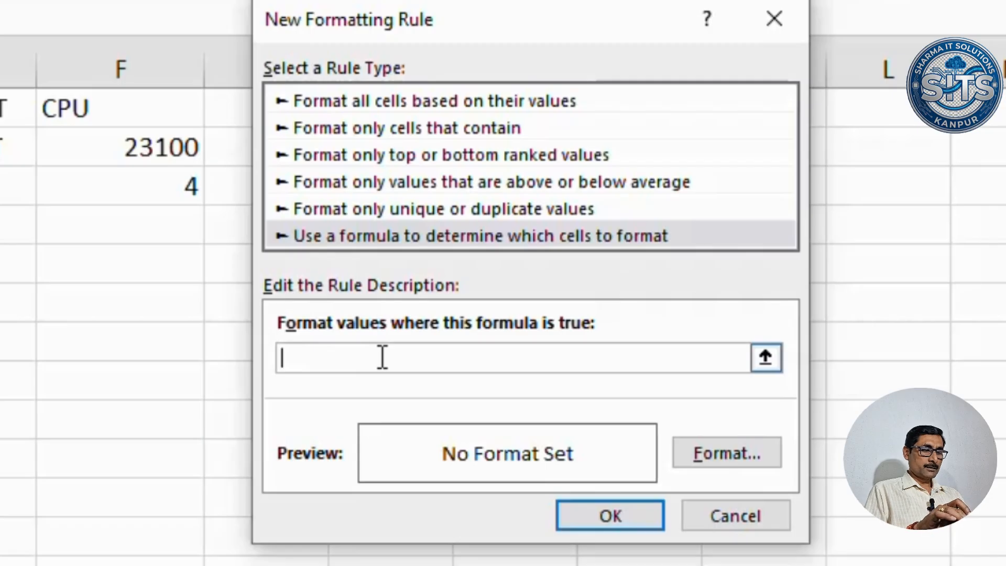
{"action": "type", "text": "=IS"}
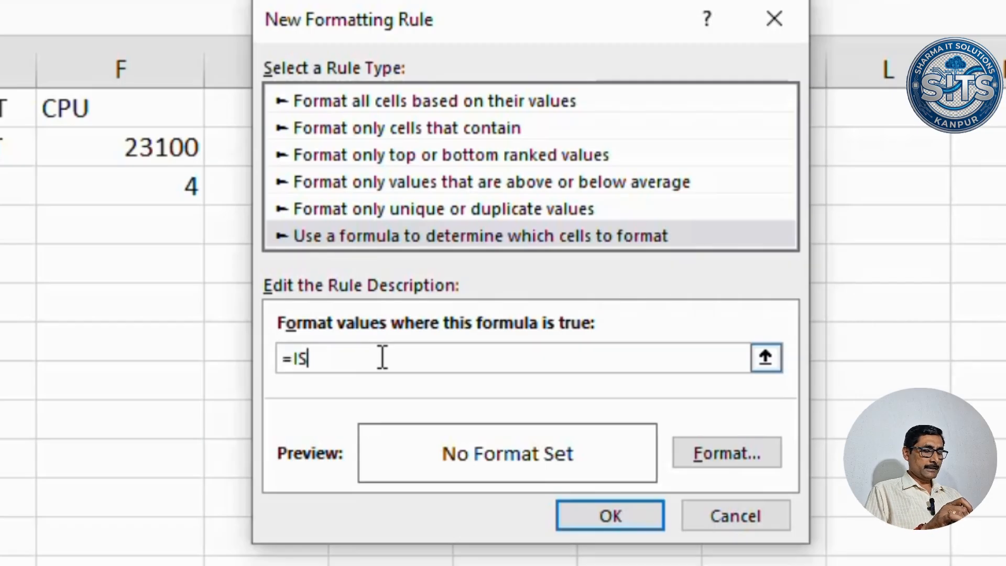
{"action": "type", "text": "NUMBER"}
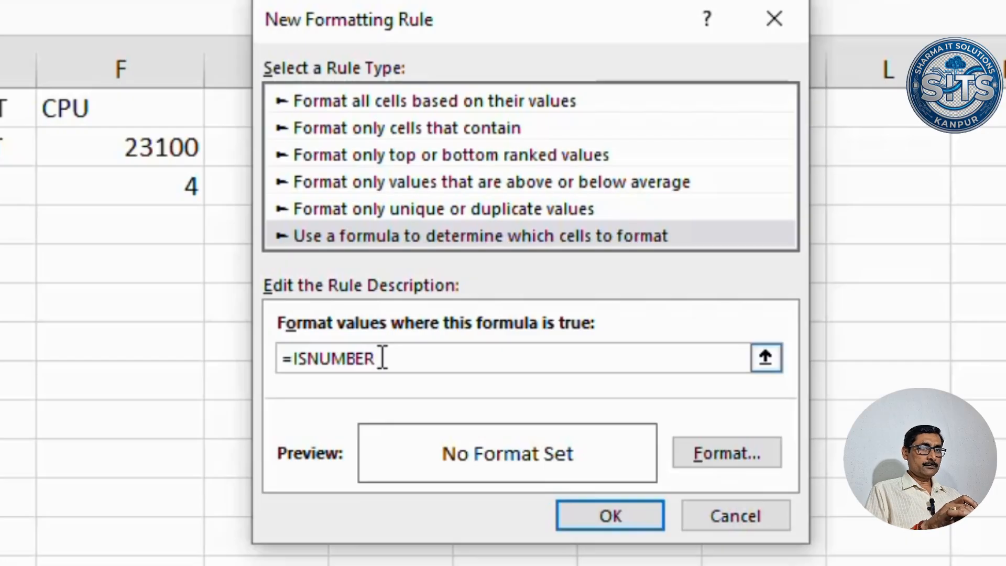
{"action": "type", "text": "(SEARC"}
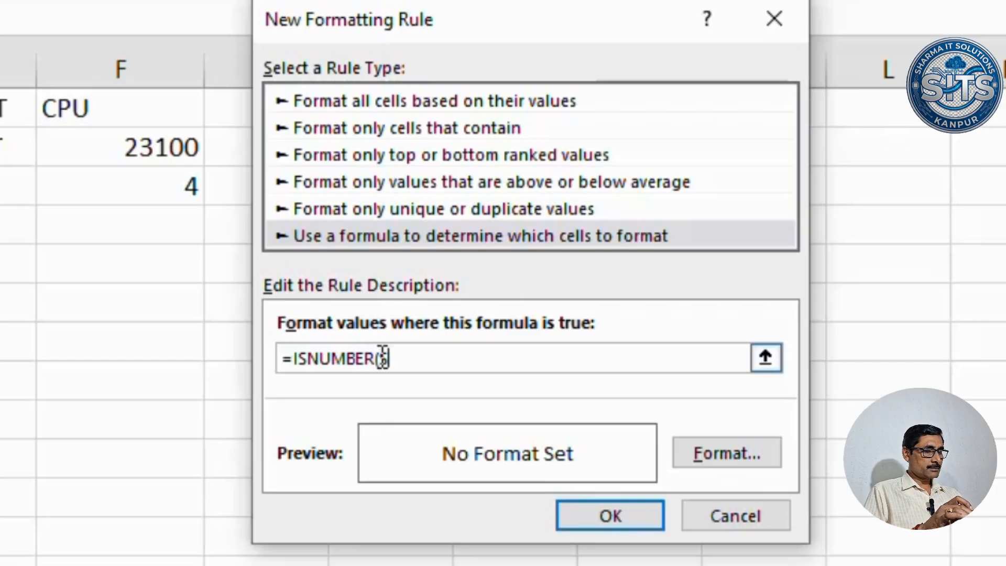
{"action": "type", "text": "H("}
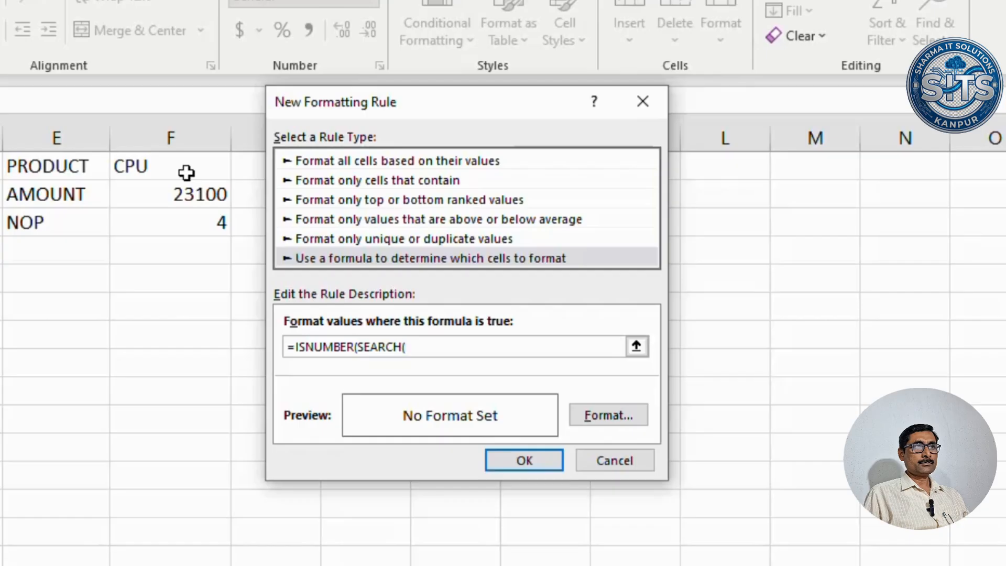
{"action": "left_click", "coordinate": [186, 170]}
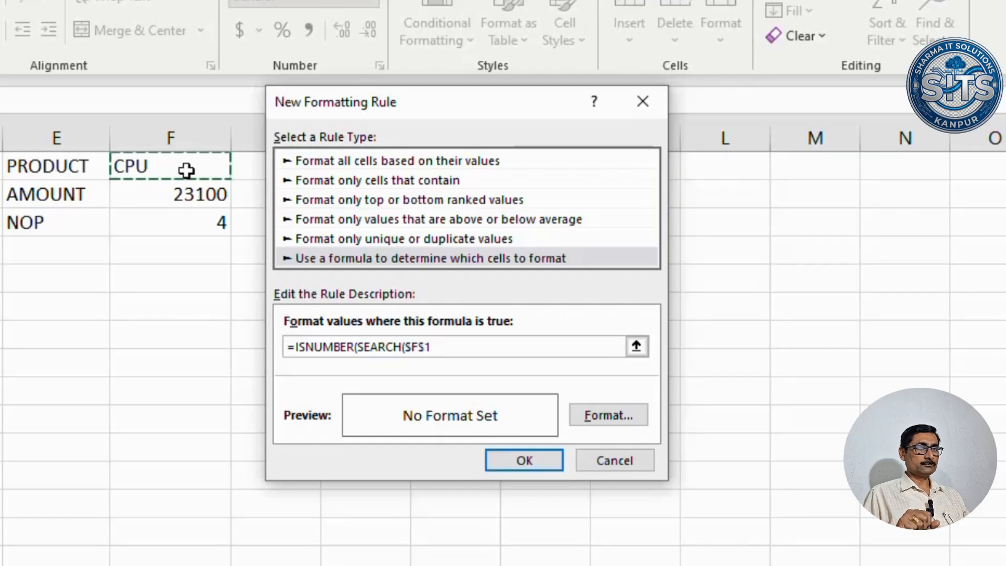
{"action": "type", "text": ","}
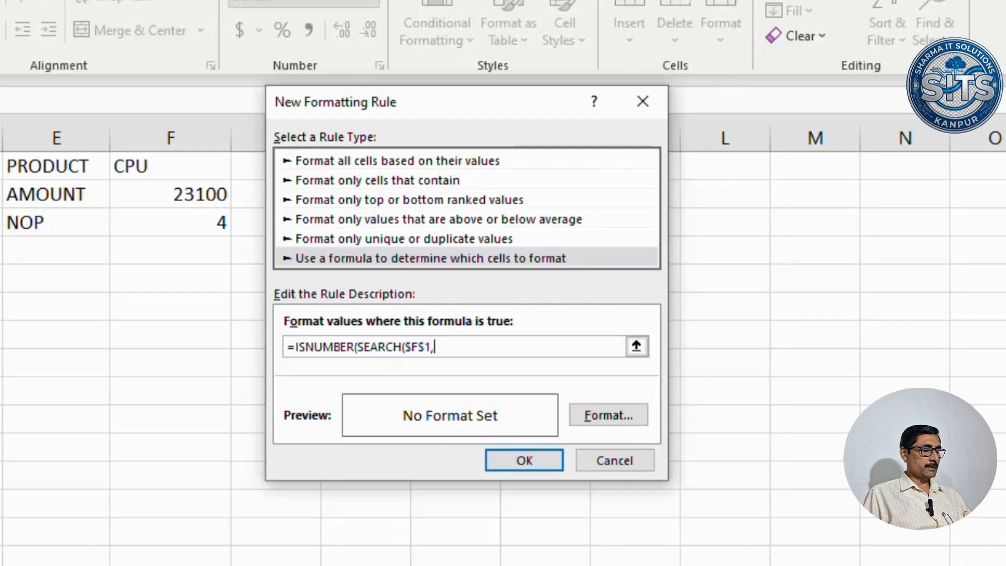
{"action": "type", "text": "A2"}
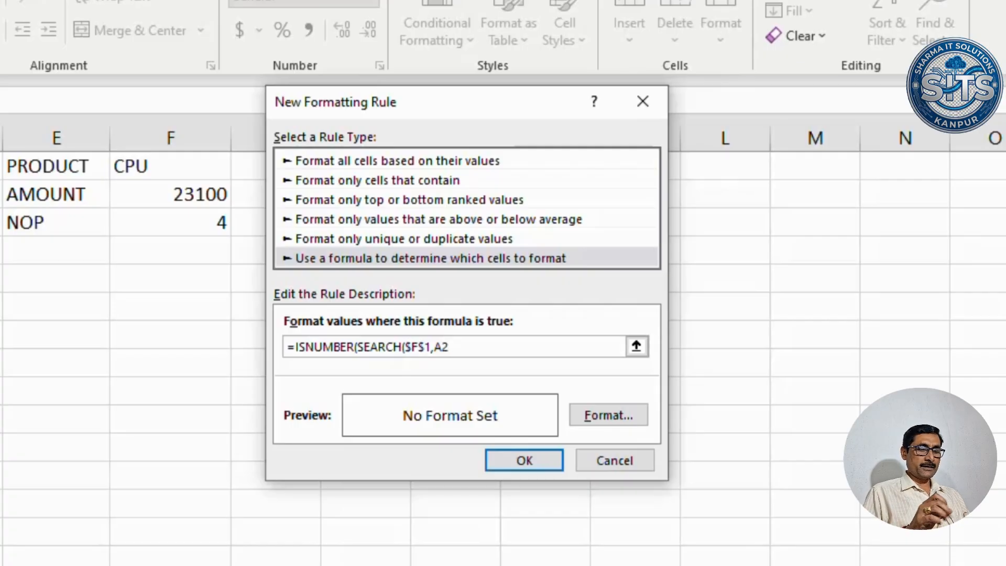
{"action": "type", "text": "))"}
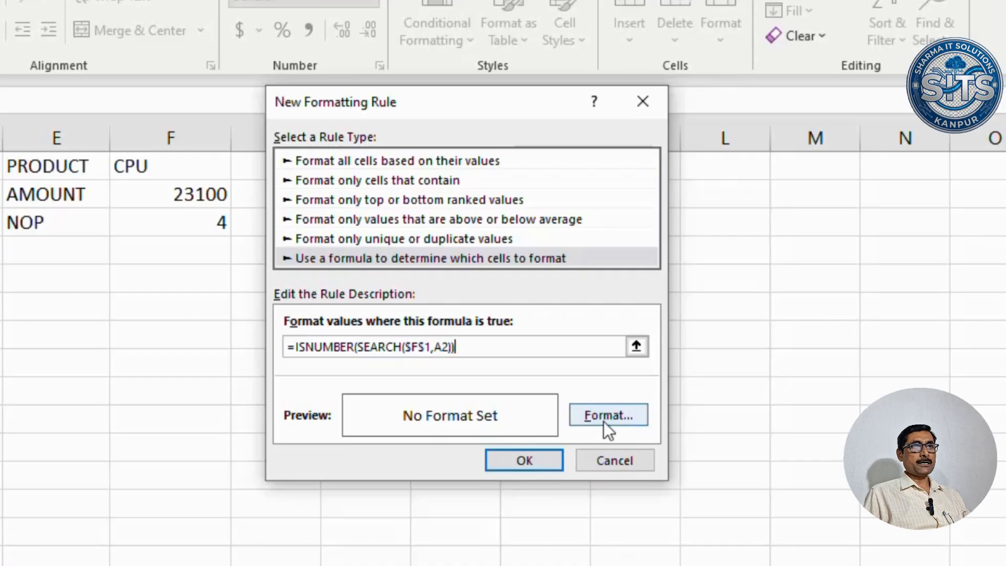
Step: Set the formatting rule's background fill to the standard blue colour
{"action": "left_click", "coordinate": [629, 415]}
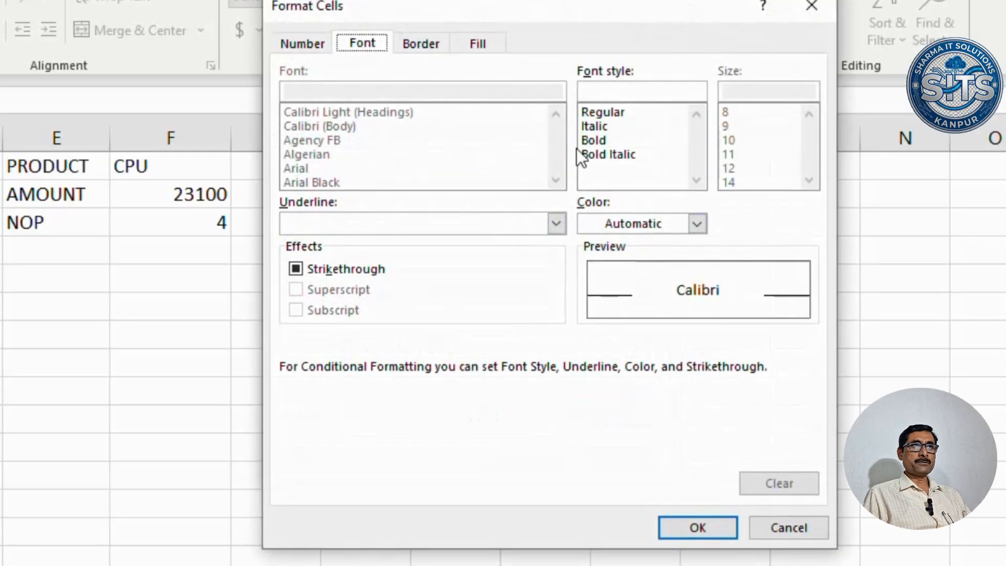
{"action": "left_click_drag", "start_coordinate": [542, 18], "coordinate": [599, 20]}
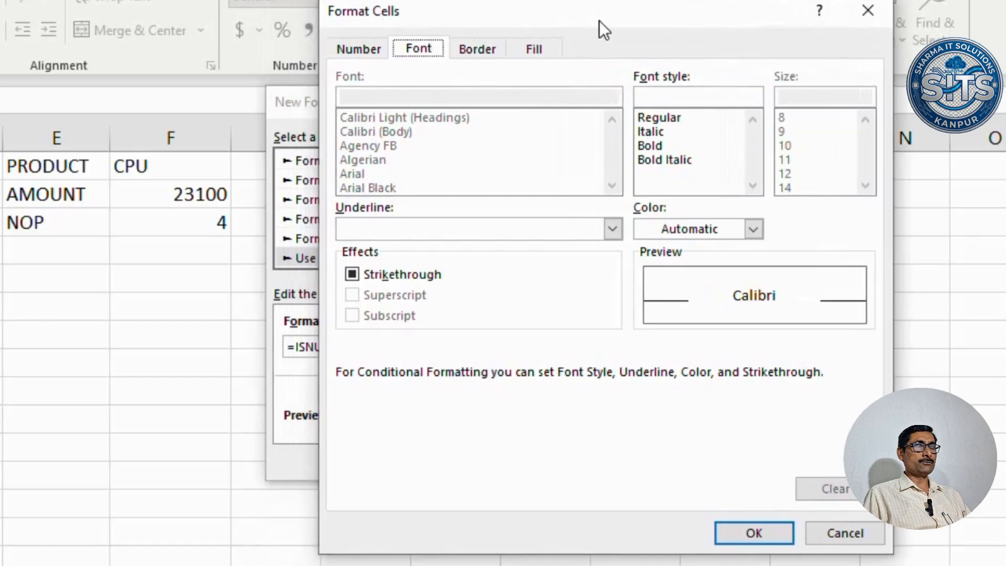
{"action": "left_click", "coordinate": [545, 49]}
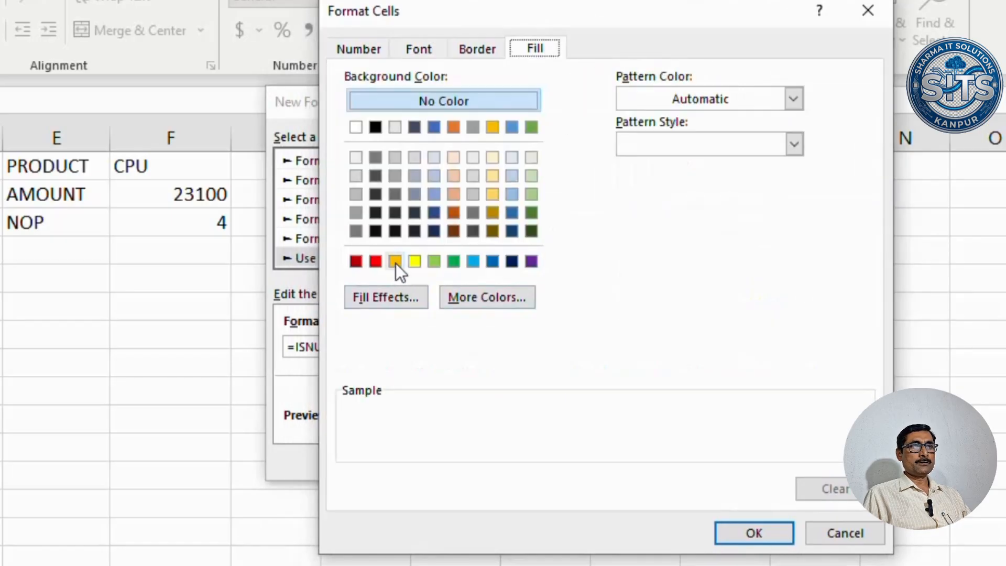
{"action": "left_click", "coordinate": [491, 262]}
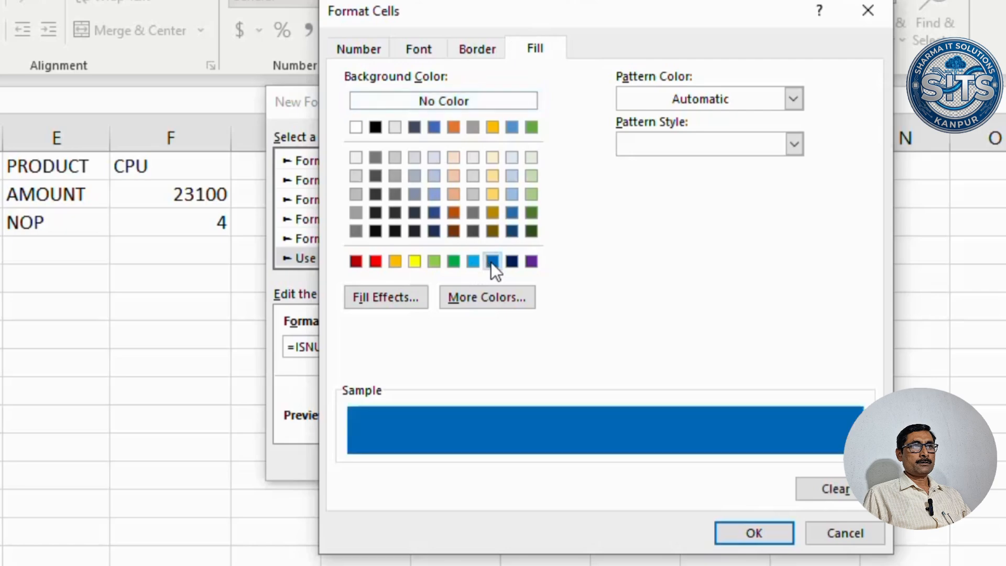
Step: Set the rule's font to bold white and apply the finished rule to the product cells
{"action": "left_click", "coordinate": [418, 50]}
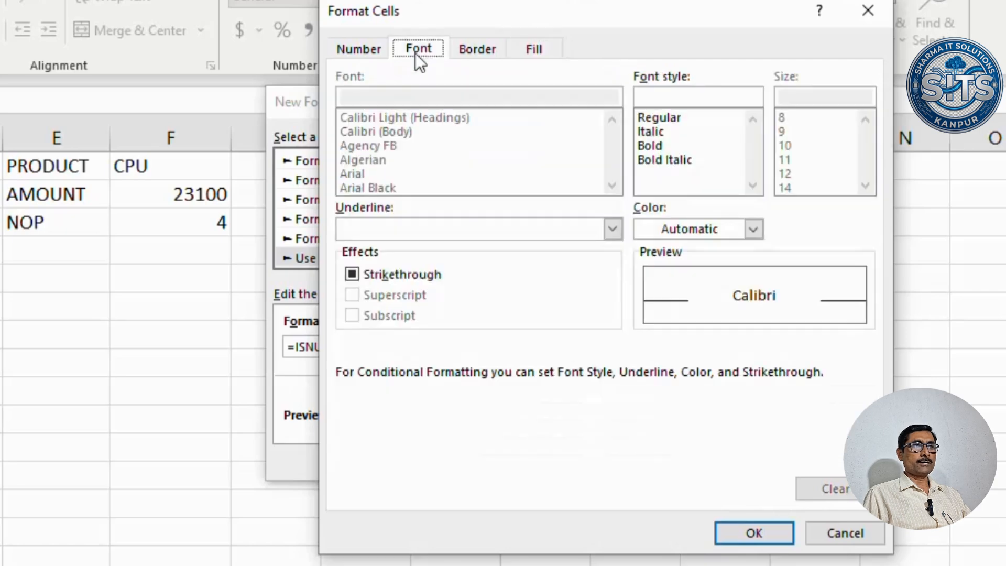
{"action": "left_click", "coordinate": [710, 228]}
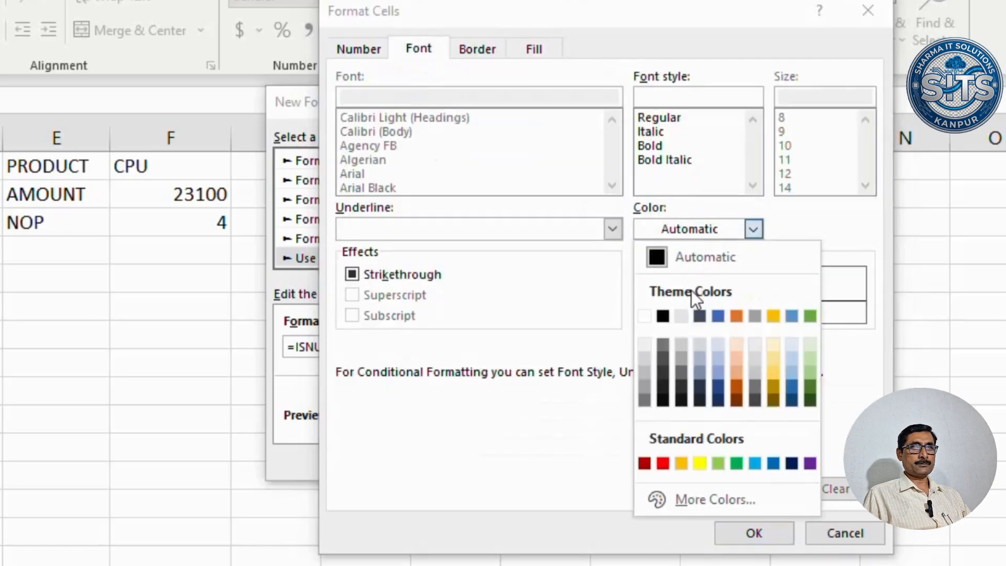
{"action": "left_click", "coordinate": [645, 316]}
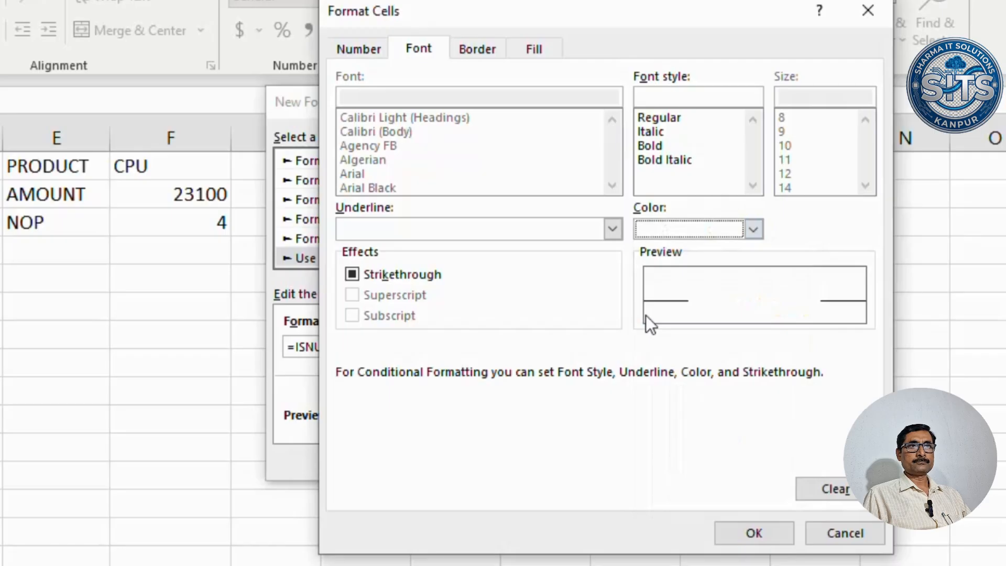
{"action": "left_click", "coordinate": [645, 146]}
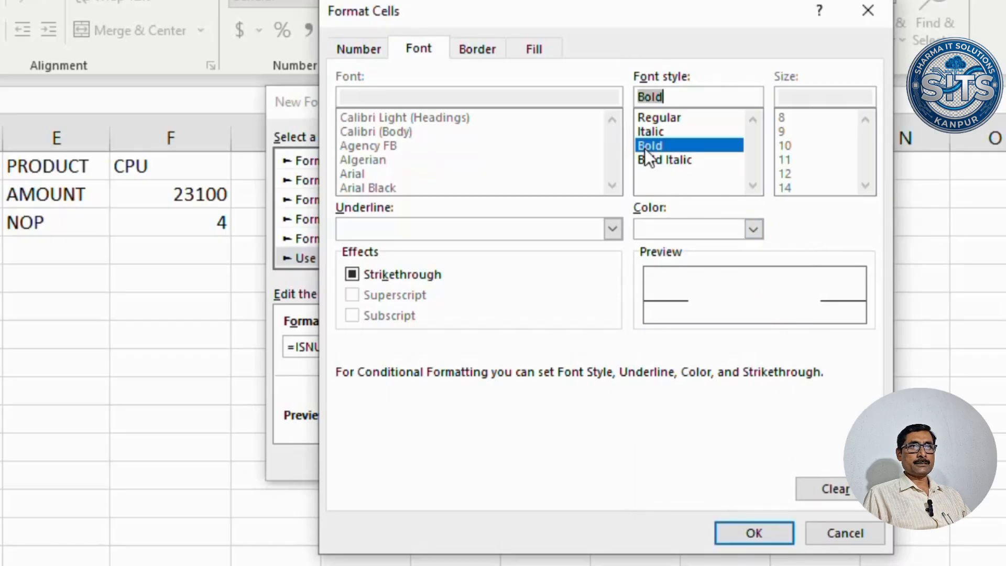
{"action": "left_click", "coordinate": [755, 534]}
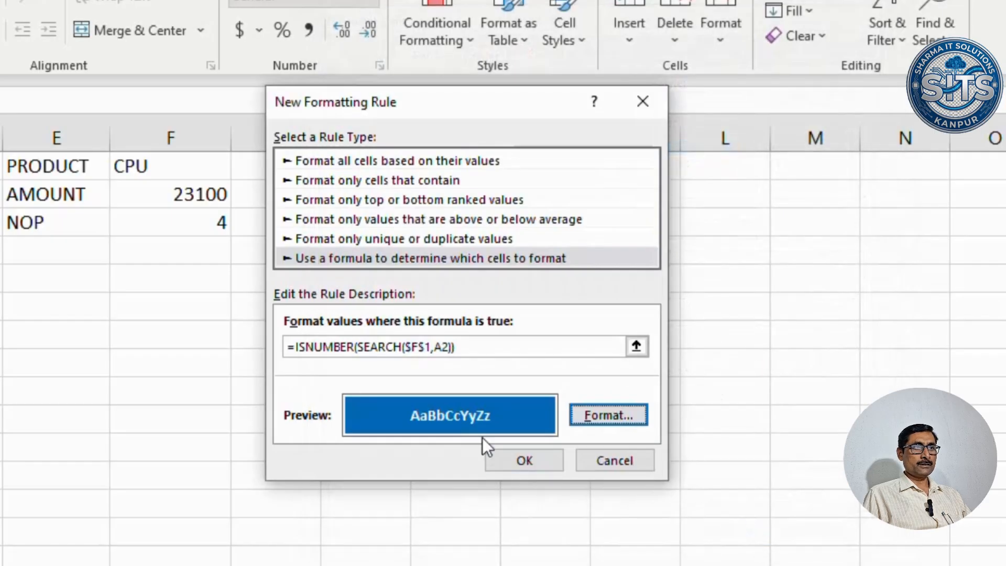
{"action": "left_click", "coordinate": [530, 465]}
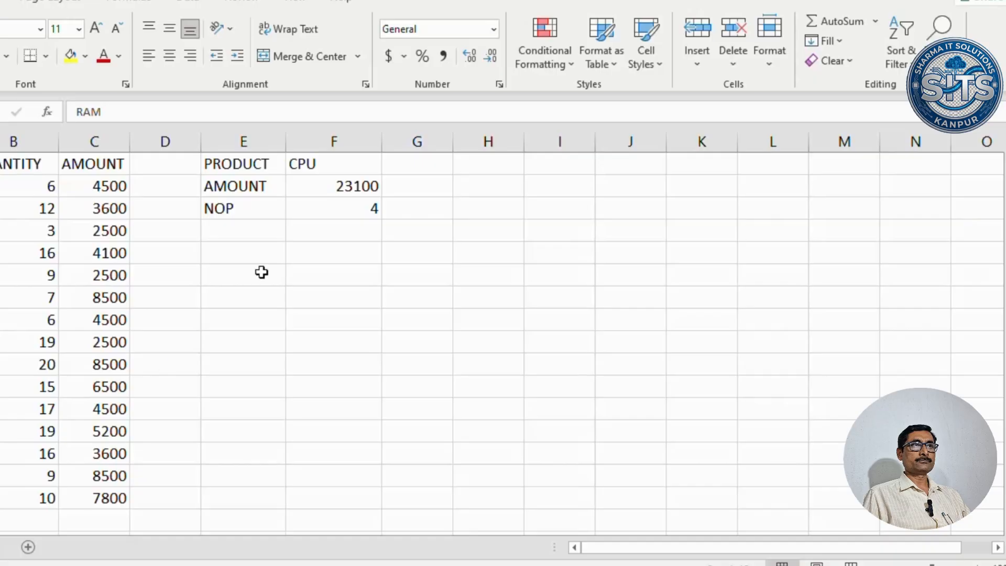
Step: Change the product in F1 to RAM to test the conditional highlighting in column A
{"action": "left_click", "coordinate": [334, 166]}
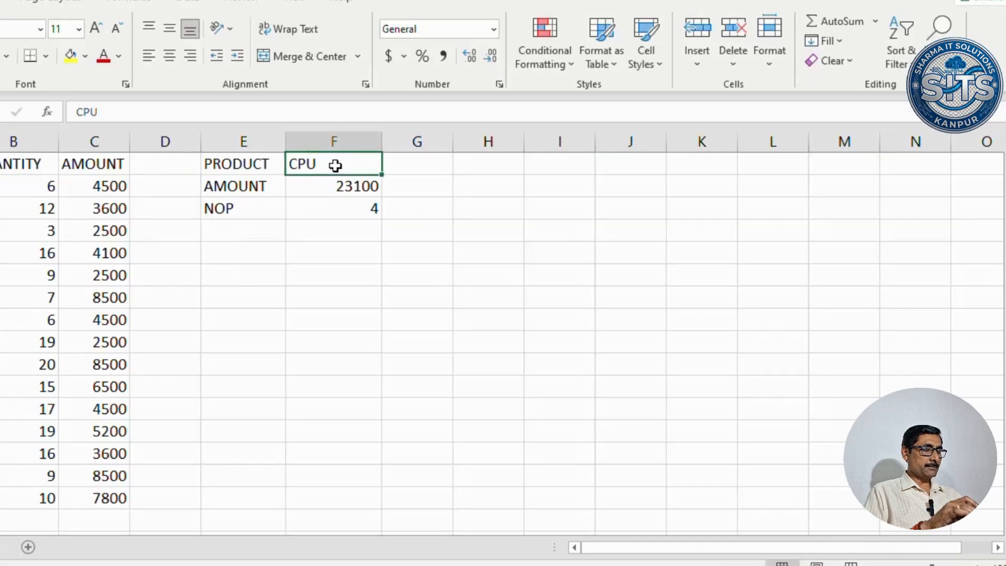
{"action": "type", "text": "RAM"}
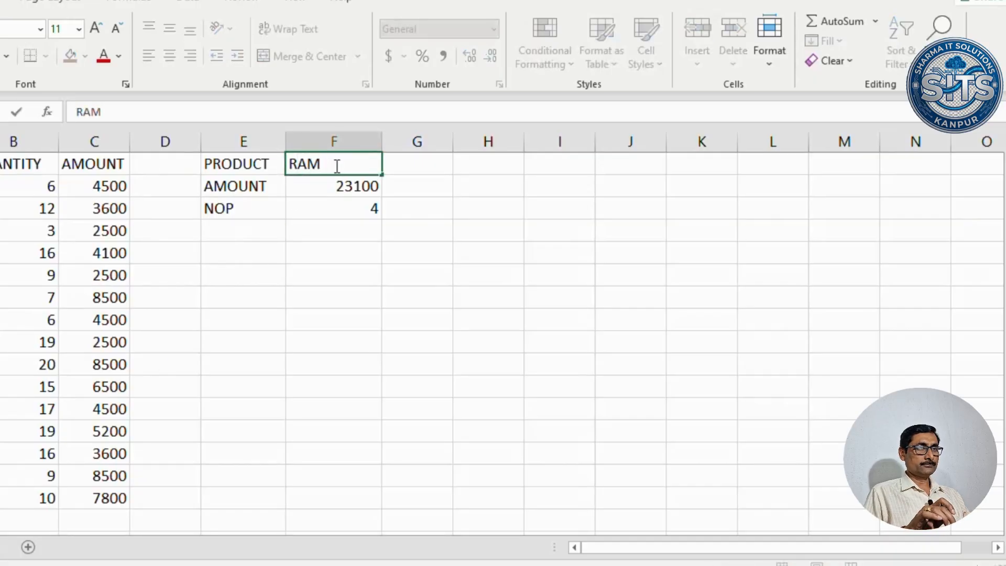
{"action": "key", "text": "Return"}
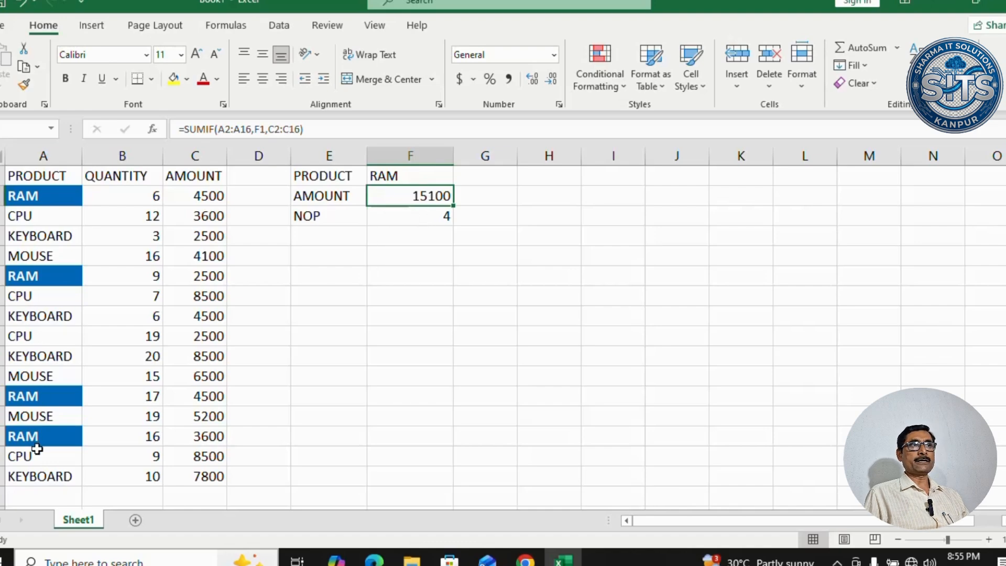
Step: Change the product in F1 to KEYBOARD to test the highlighting with another product
{"action": "left_click", "coordinate": [402, 176]}
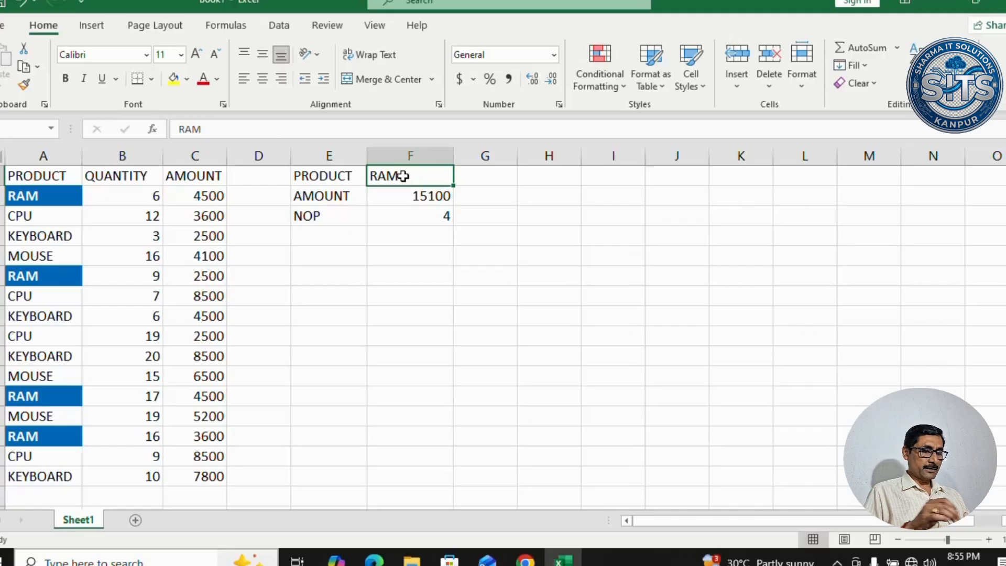
{"action": "type", "text": "KEY"}
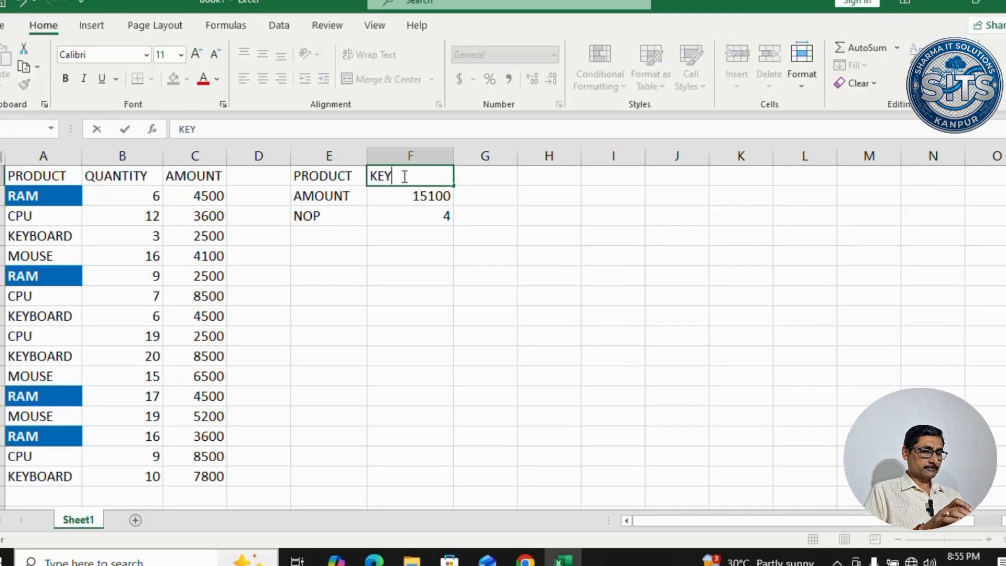
{"action": "type", "text": "BOARD"}
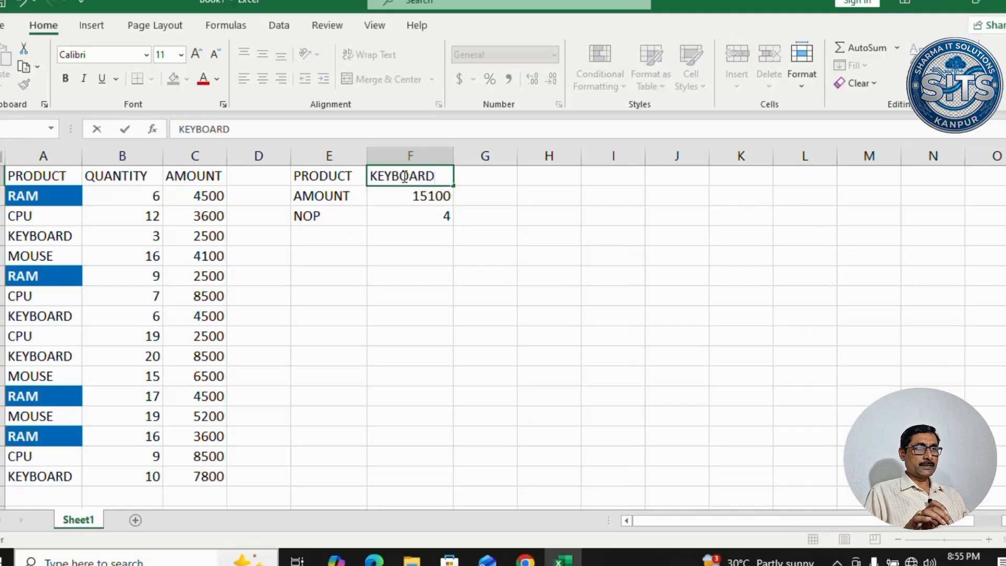
{"action": "key", "text": "Return"}
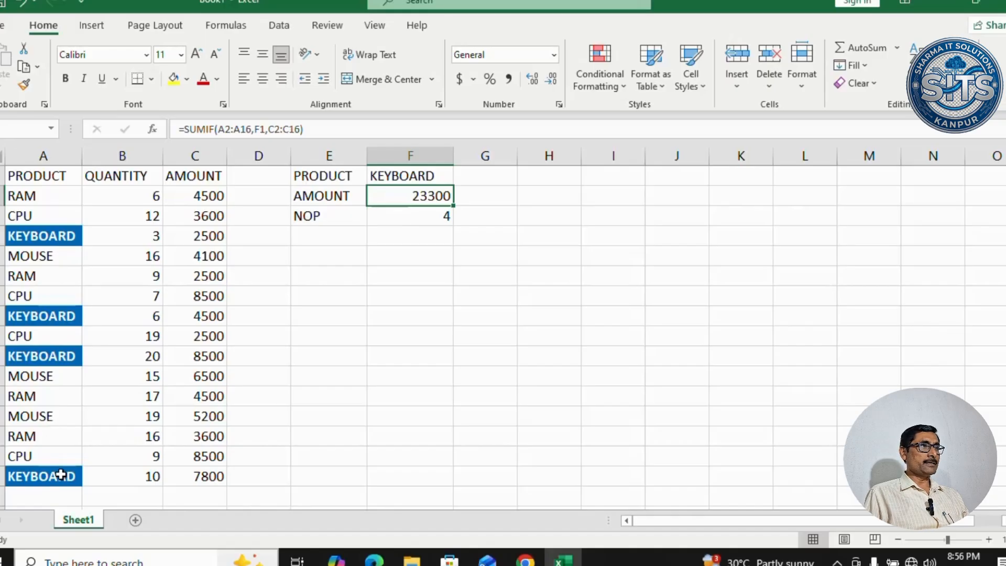
Step: Replace the product in A8 with RAM and check the COUNTIF and SUMIF cells F3 and F2
{"action": "left_click", "coordinate": [55, 317]}
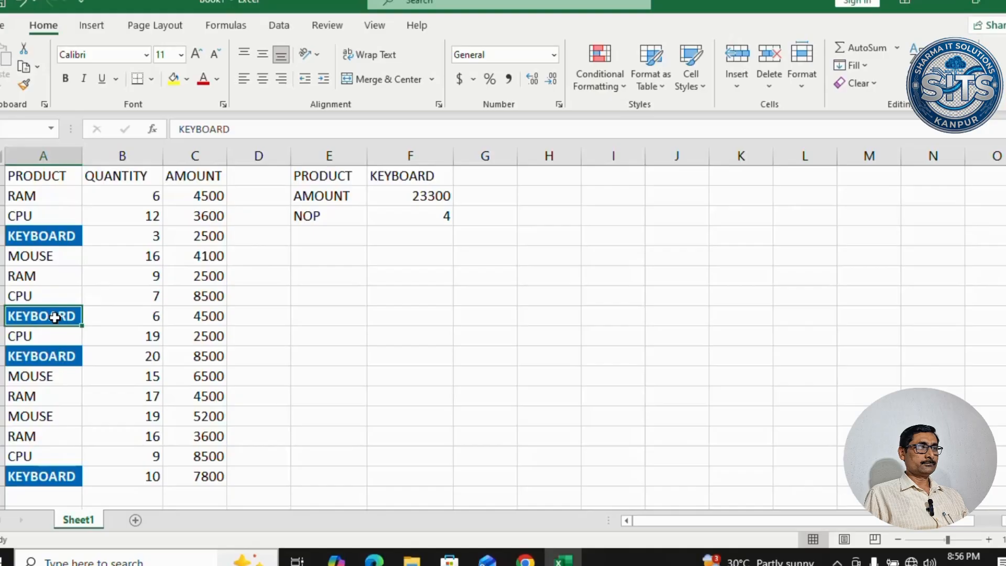
{"action": "type", "text": "RAM"}
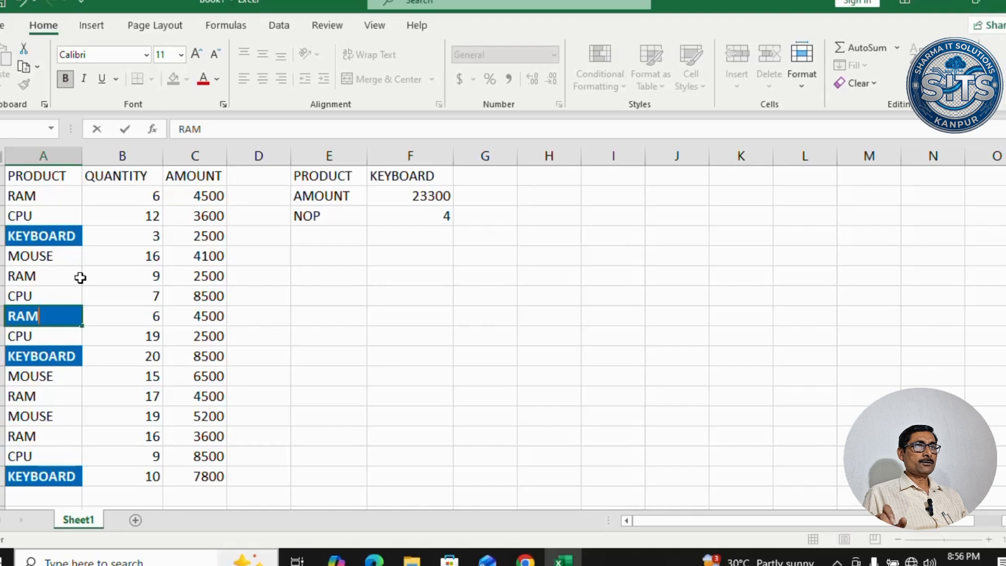
{"action": "key", "text": "Return"}
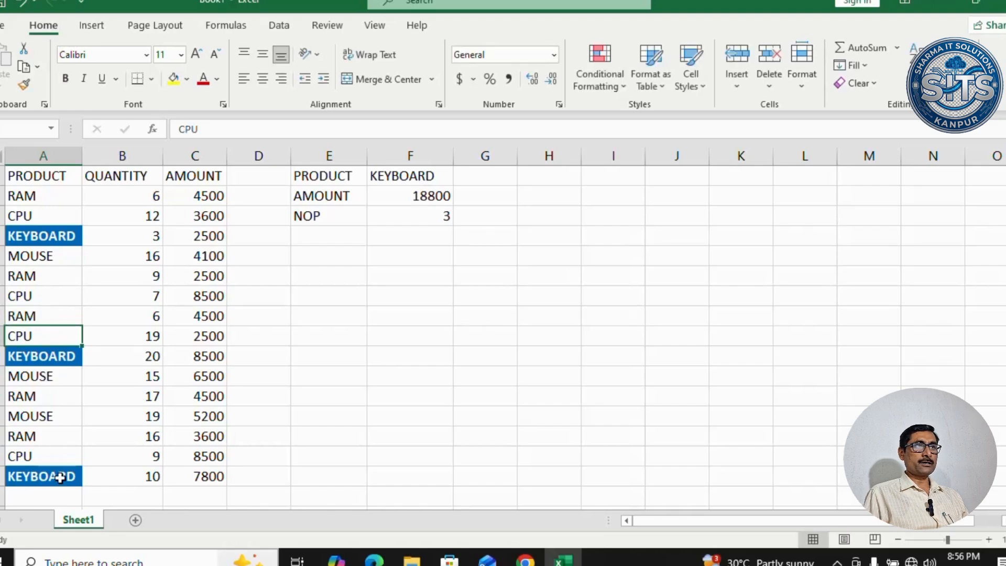
{"action": "left_click", "coordinate": [400, 219]}
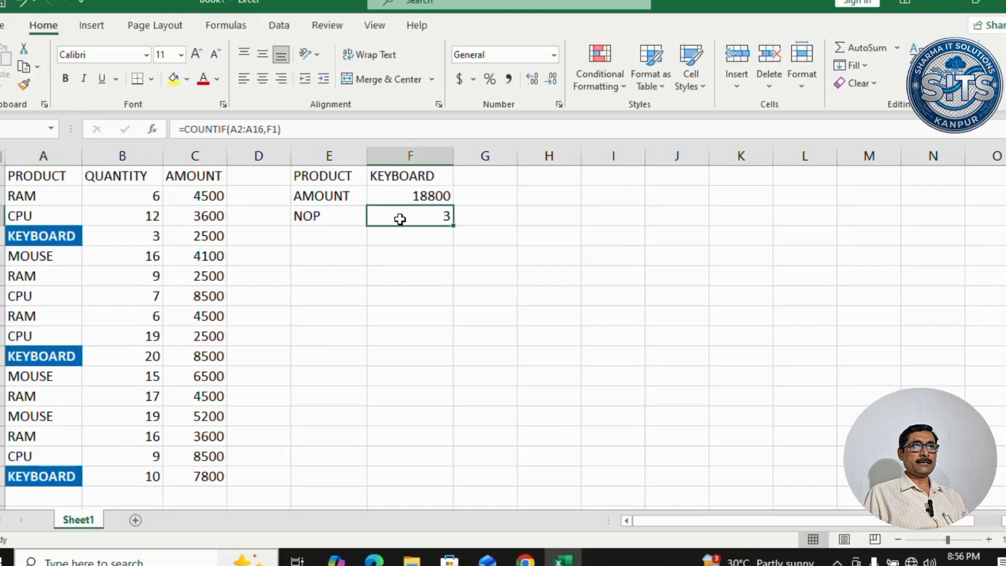
{"action": "left_click", "coordinate": [425, 196]}
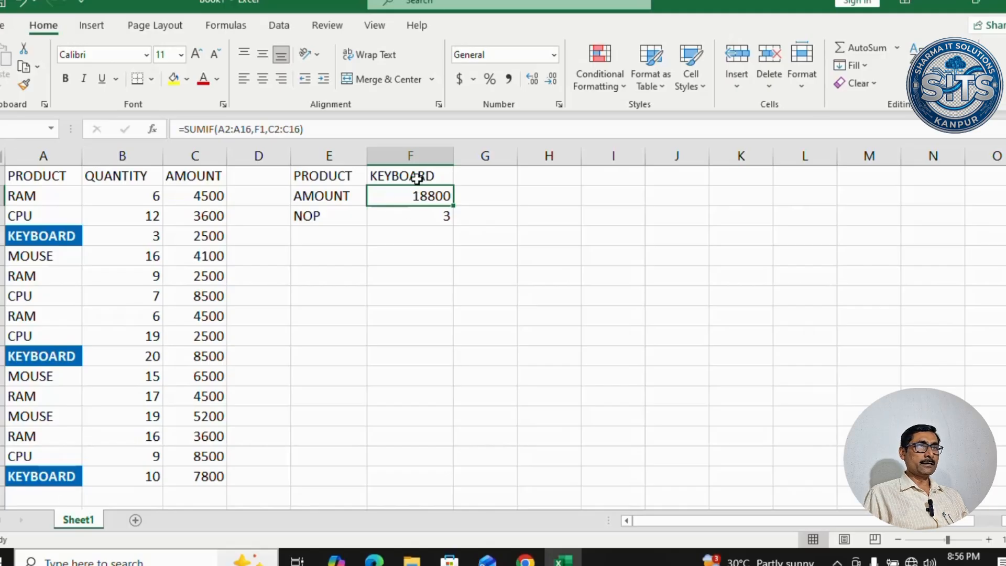
Step: Set the product criterion in F1 to CPU
{"action": "left_click", "coordinate": [419, 175]}
{"action": "type", "text": "CPU"}
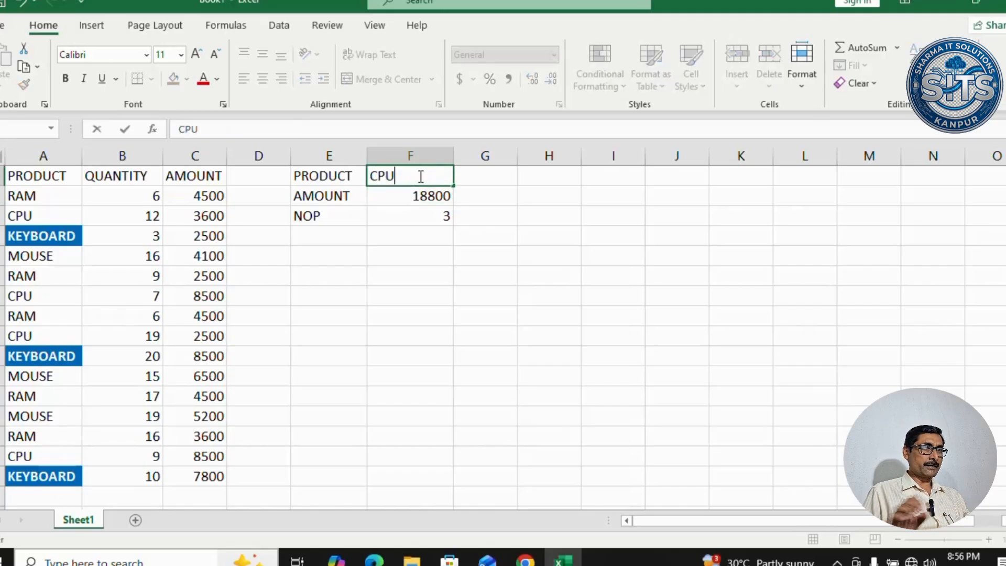
{"action": "key", "text": "Return"}
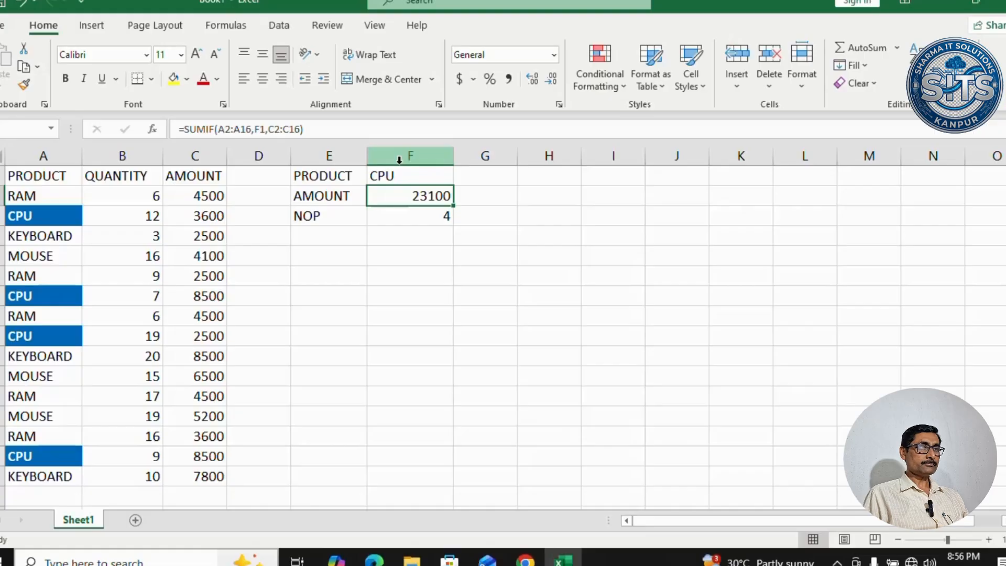
{"action": "left_click", "coordinate": [244, 425]}
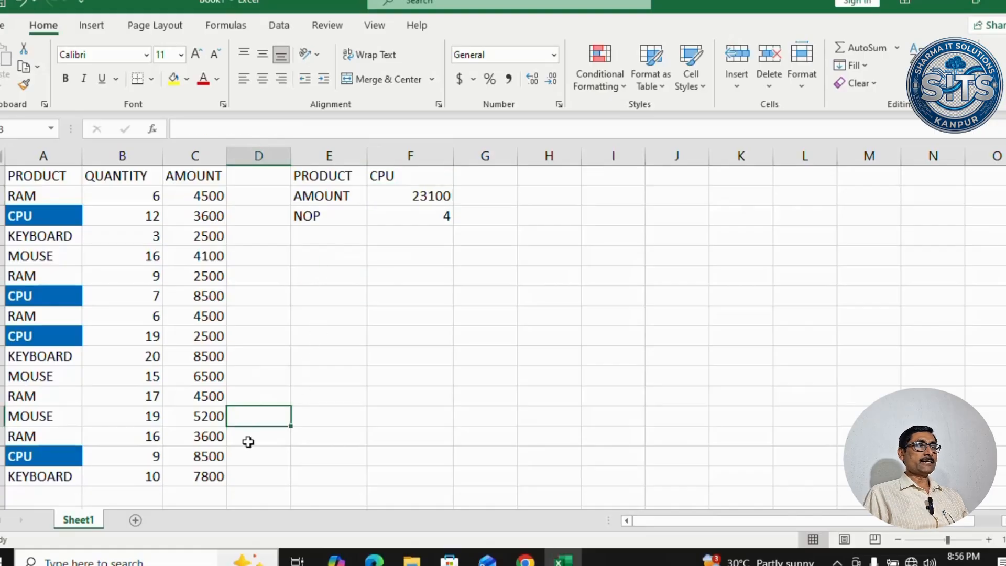
{"action": "left_click", "coordinate": [267, 317]}
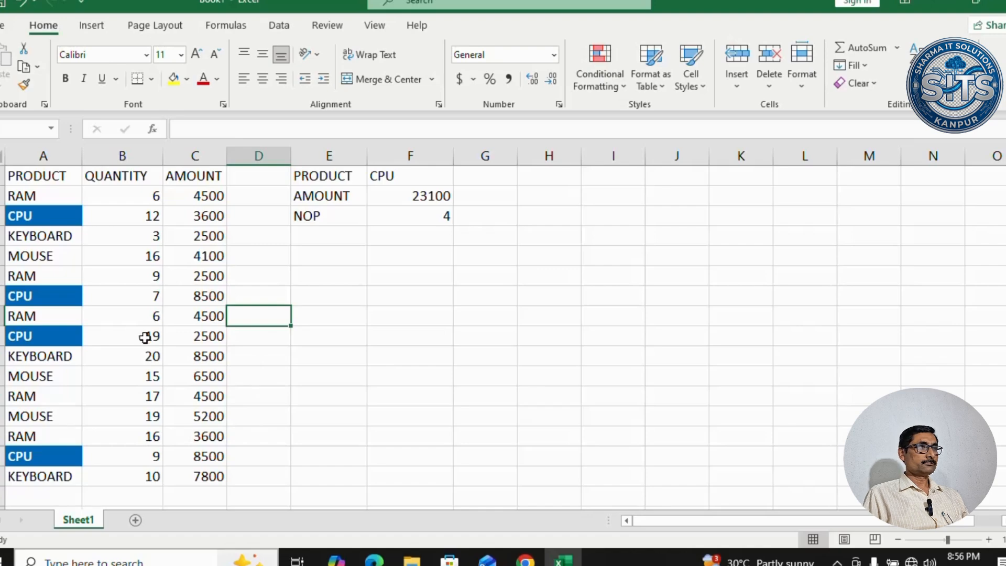
{"action": "left_click", "coordinate": [136, 292]}
{"action": "left_click", "coordinate": [327, 373]}
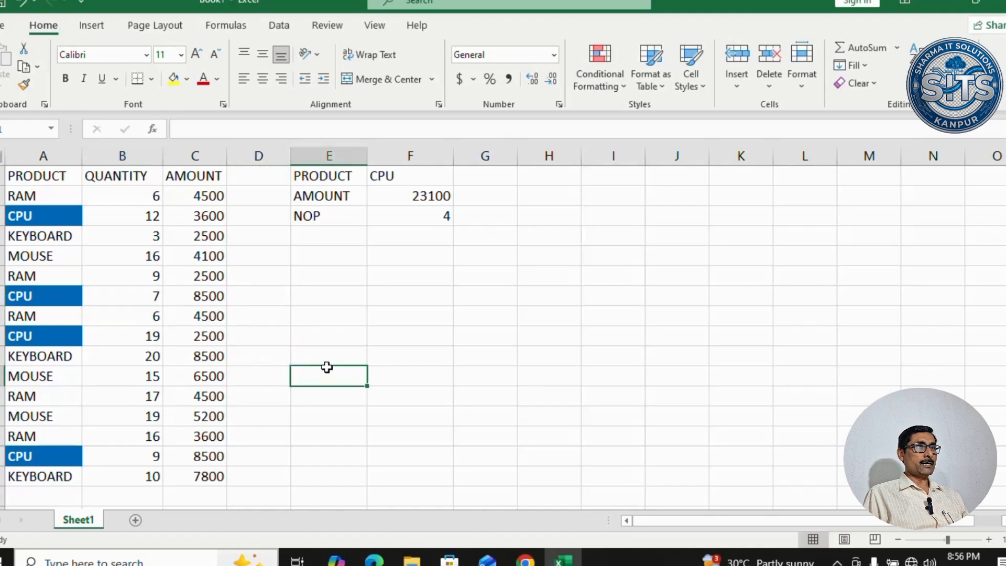
{"action": "left_click", "coordinate": [330, 414]}
{"action": "left_click", "coordinate": [382, 417]}
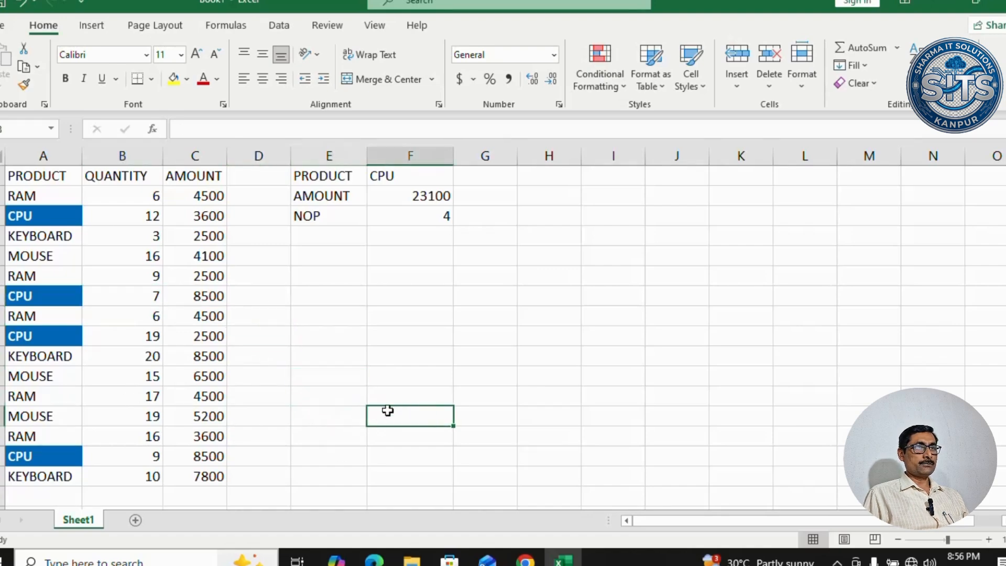
{"action": "left_click", "coordinate": [400, 390]}
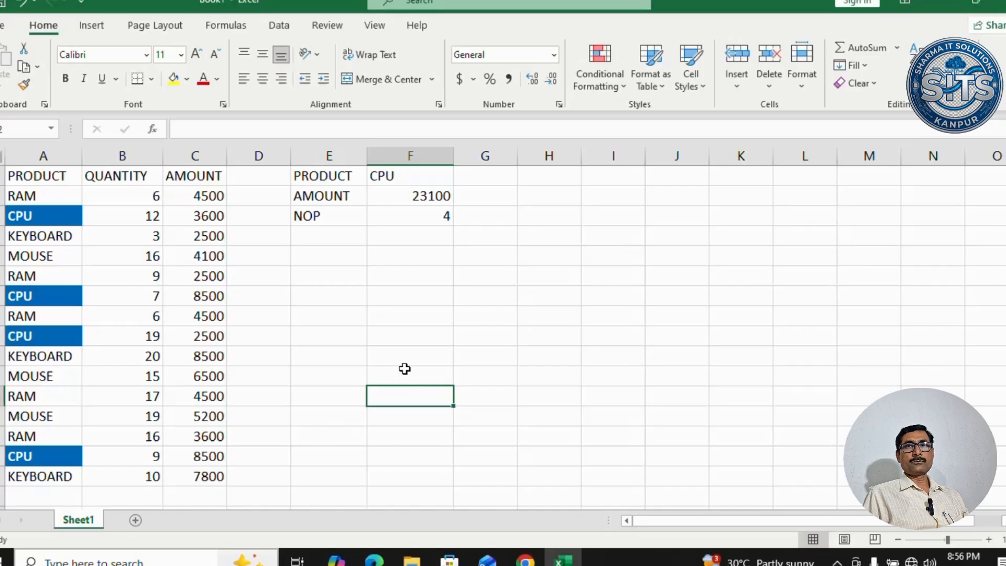